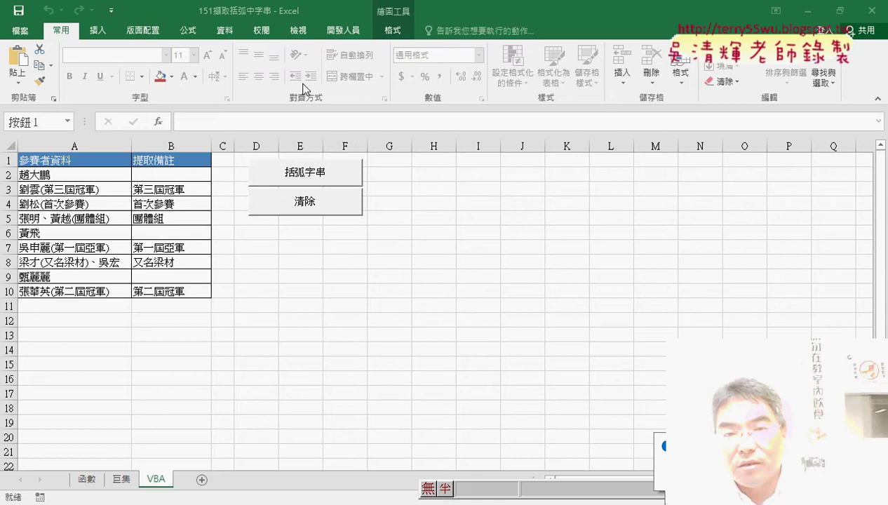
# Open the Visual Basic editor on Module1 to see the code behind the 括弧字串 button.
pyautogui.rightClick(327, 171)
pyautogui.press('Escape')
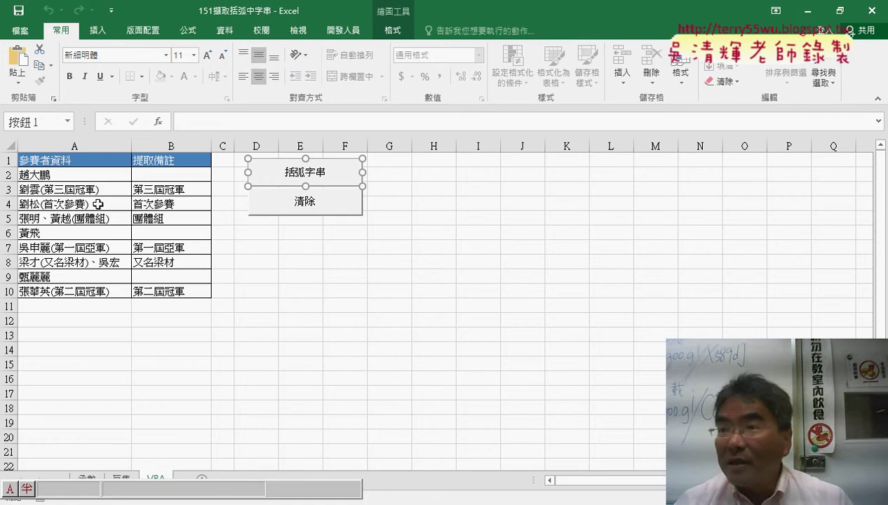
pyautogui.click(351, 360)
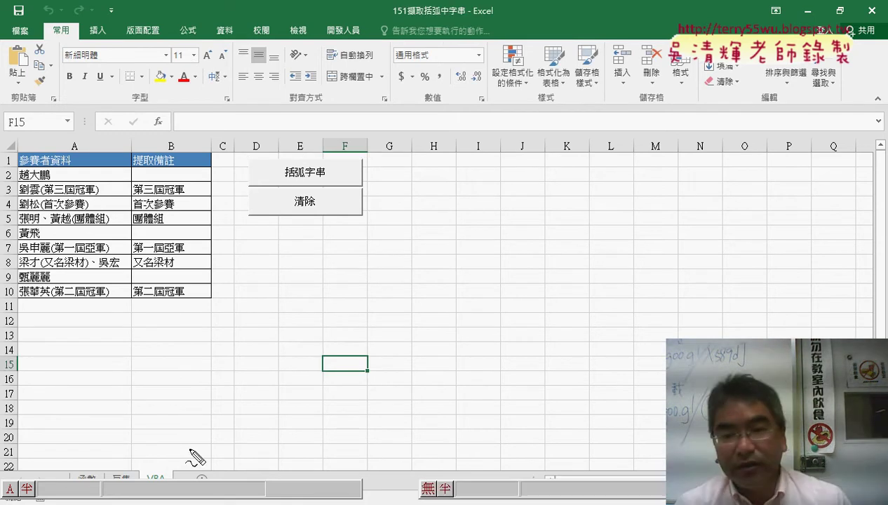
pyautogui.click(295, 181)
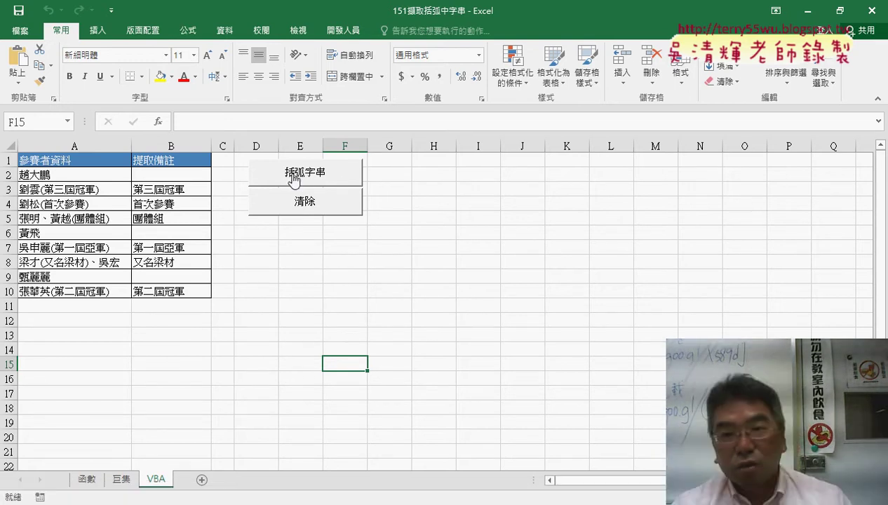
pyautogui.click(343, 30)
pyautogui.click(21, 70)
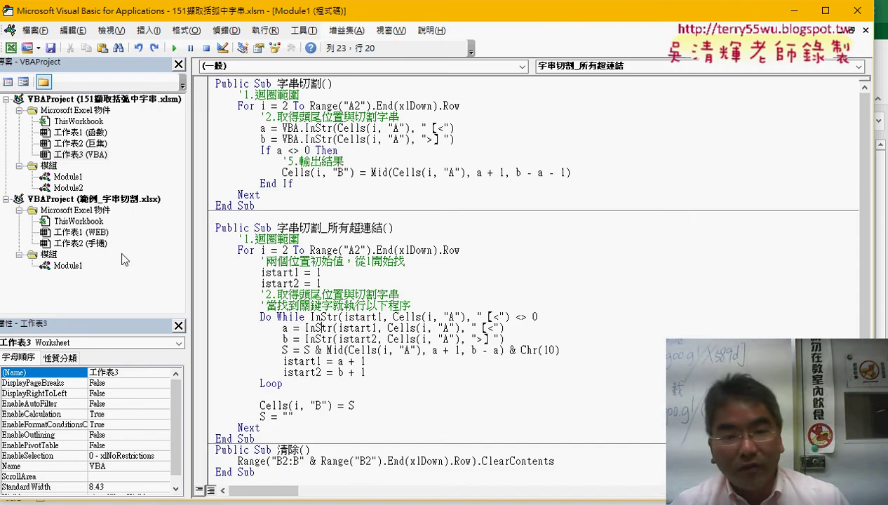
# Open Module2, select the 括弧字串 procedure and its loop body, then close the editor.
pyautogui.doubleClick(68, 188)
pyautogui.click(351, 306)
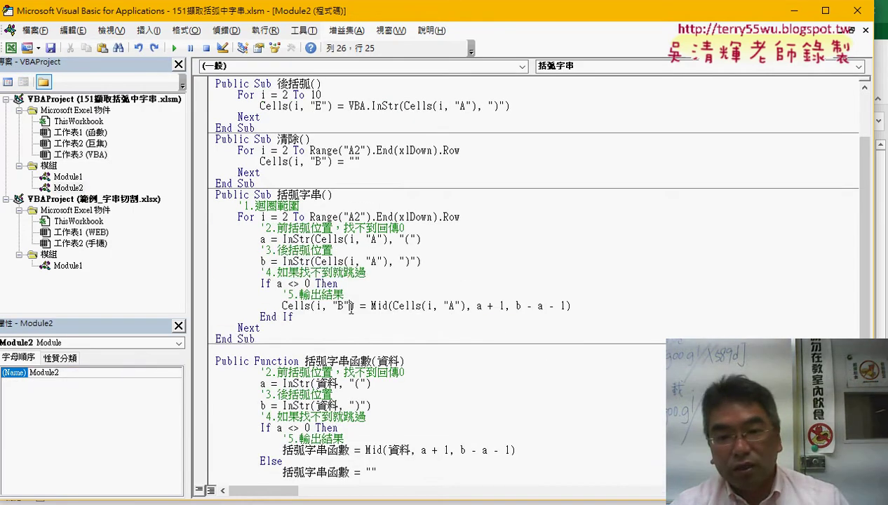
pyautogui.moveTo(258, 339); pyautogui.dragTo(199, 202)
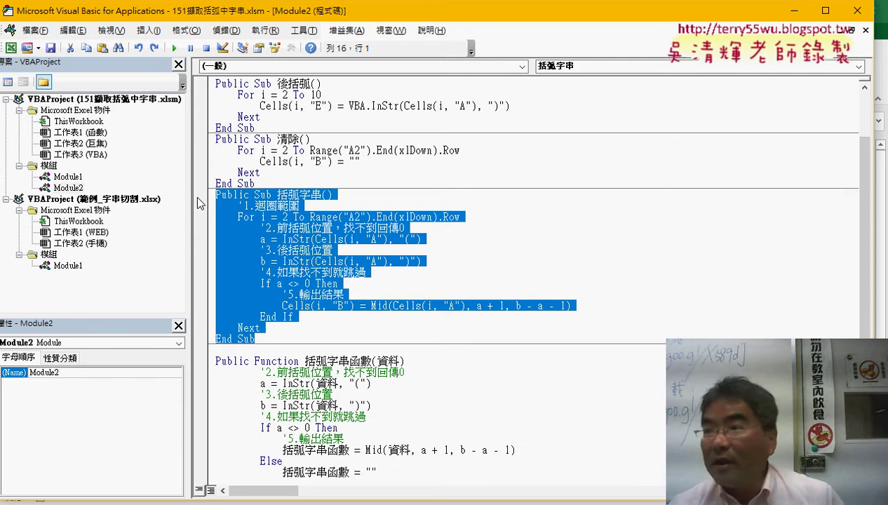
pyautogui.moveTo(261, 328); pyautogui.dragTo(217, 208)
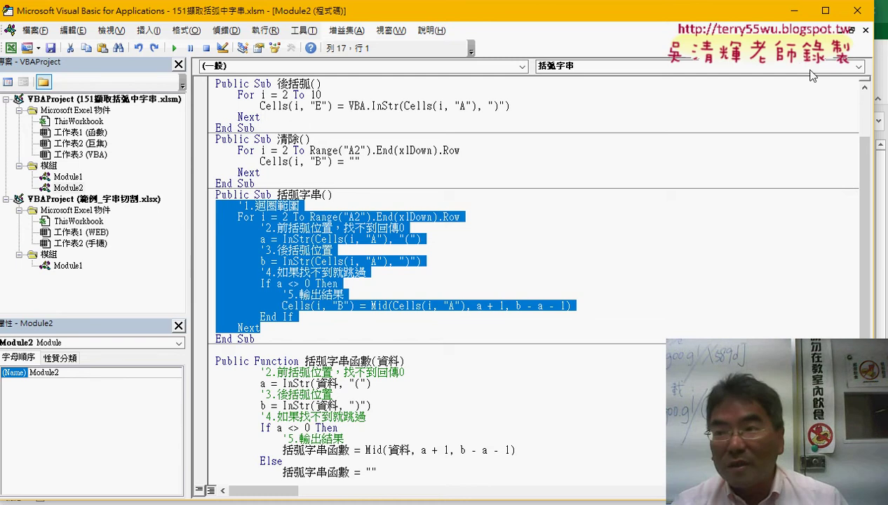
pyautogui.click(857, 10)
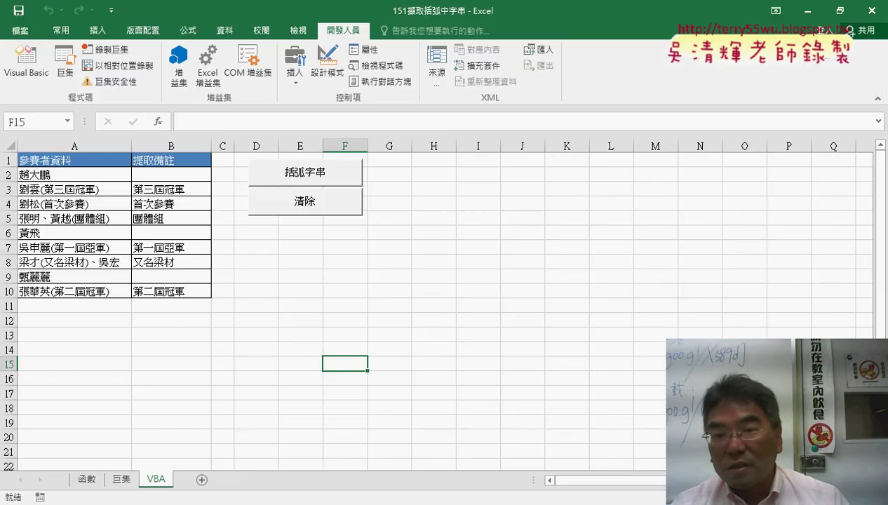
# Close the 151擷取括弧中字串 workbook and open Module1 of the 範例_字串切割 project.
pyautogui.click(863, 15)
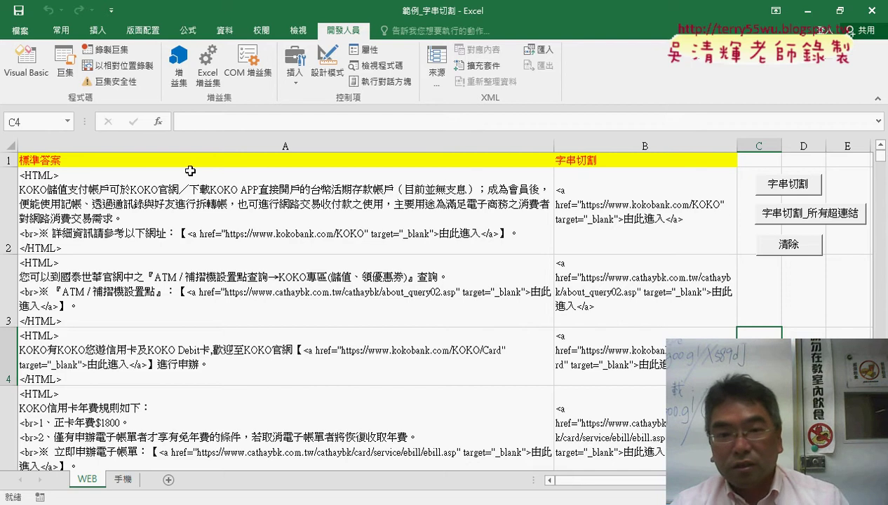
pyautogui.click(28, 63)
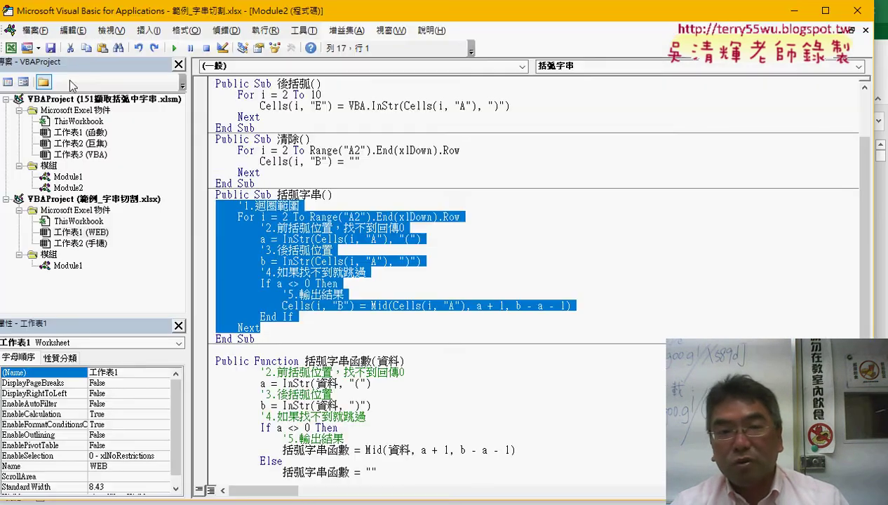
pyautogui.click(127, 103)
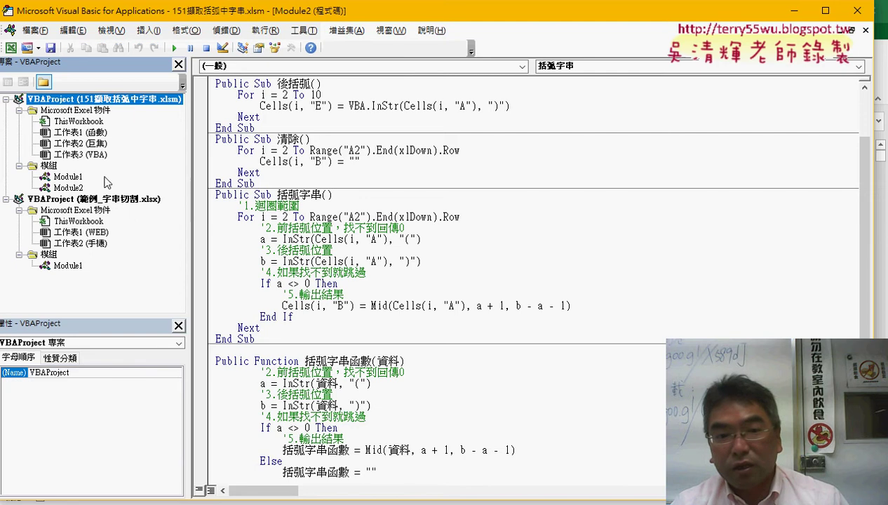
pyautogui.click(99, 200)
pyautogui.rightClick(66, 243)
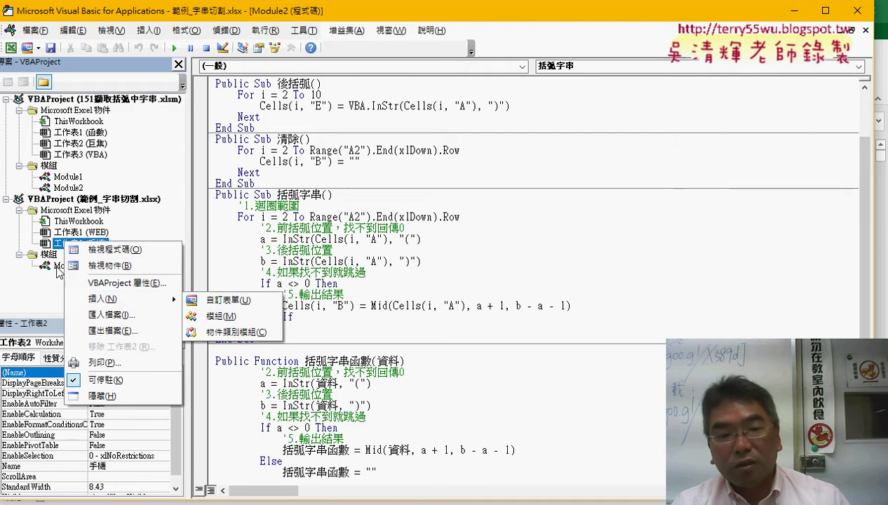
pyautogui.doubleClick(80, 266)
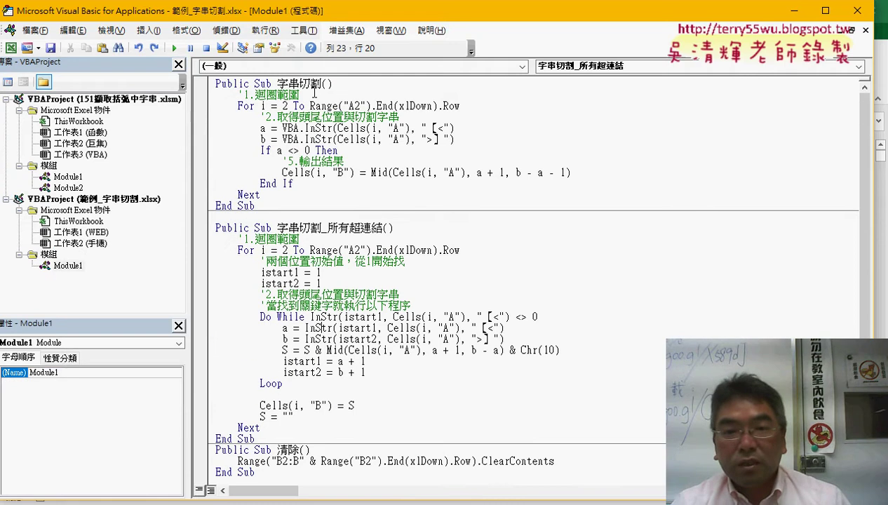
# Retype 【< as the search marker in the 字串切割 macro's first InStr line.
pyautogui.moveTo(276, 83); pyautogui.dragTo(321, 83)
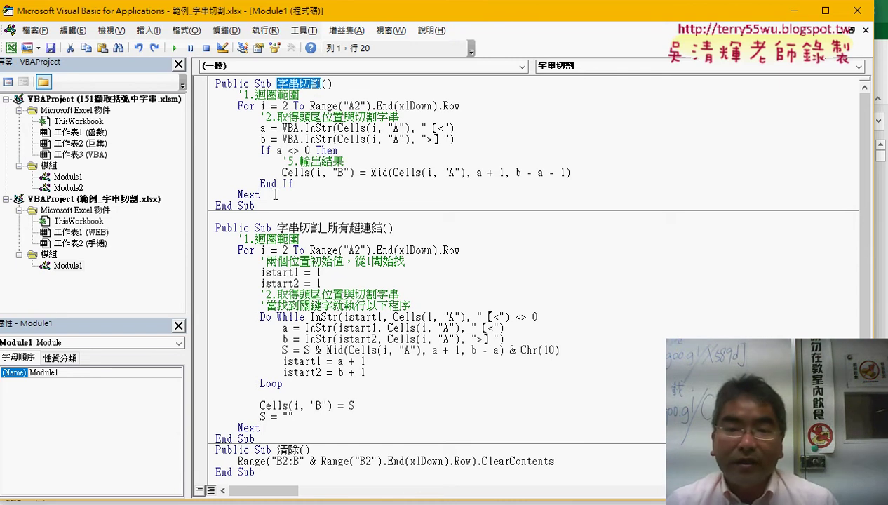
pyautogui.moveTo(276, 194); pyautogui.dragTo(214, 107)
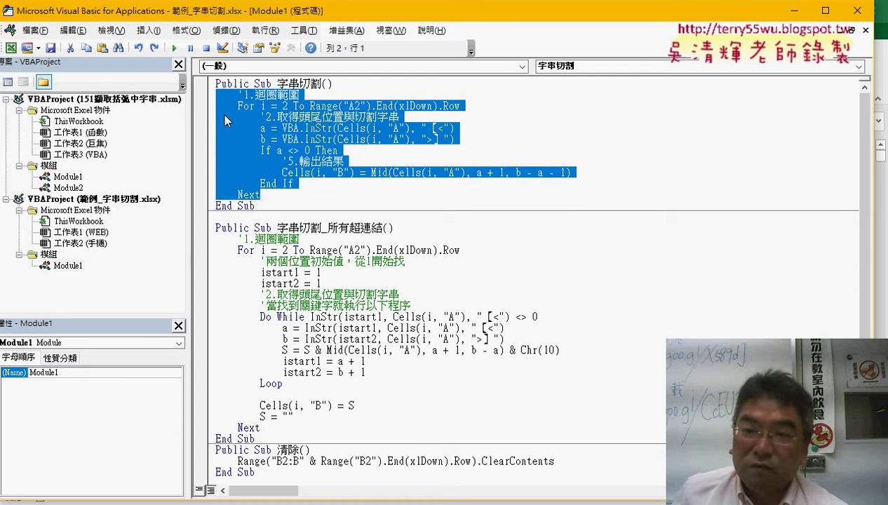
pyautogui.click(550, 153)
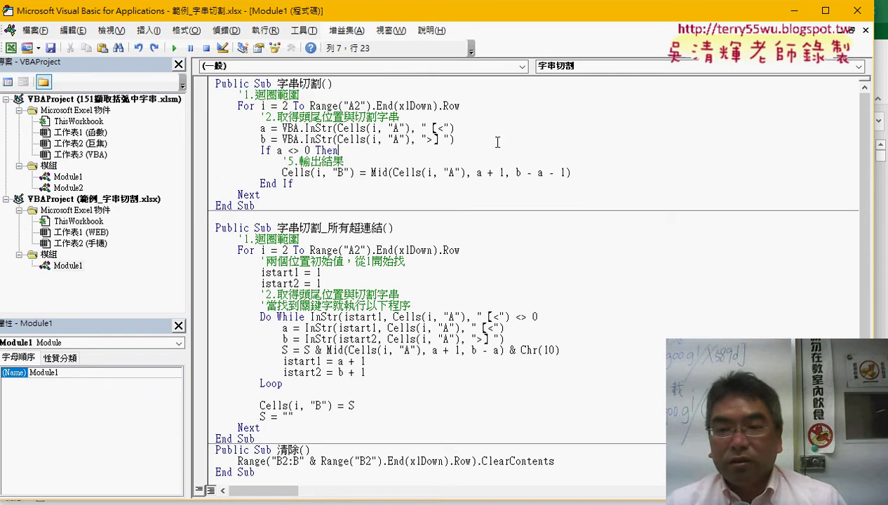
pyautogui.hotkey('shift', 'Right')
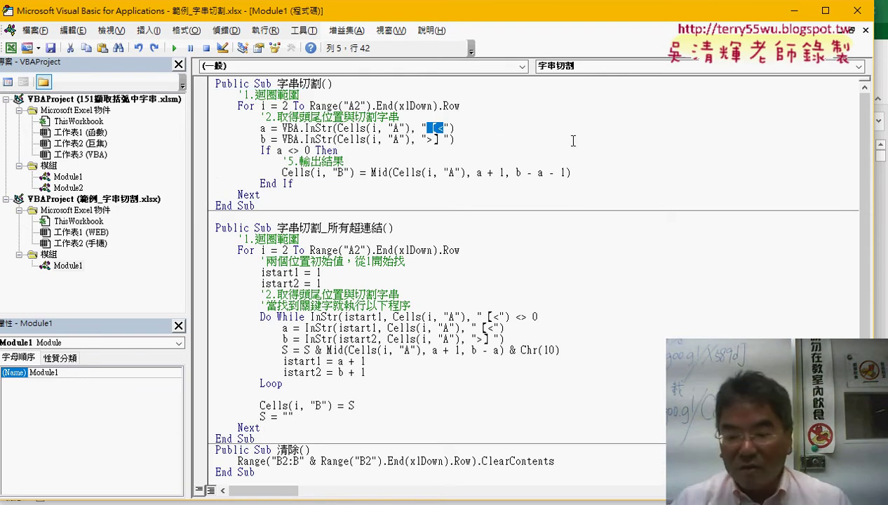
pyautogui.write('(')
pyautogui.write('<')
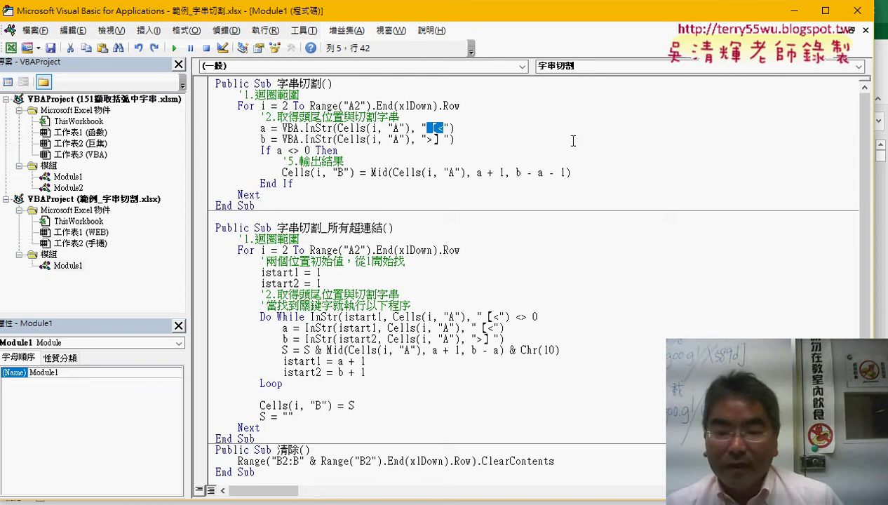
pyautogui.moveTo(449, 11); pyautogui.dragTo(542, 181)
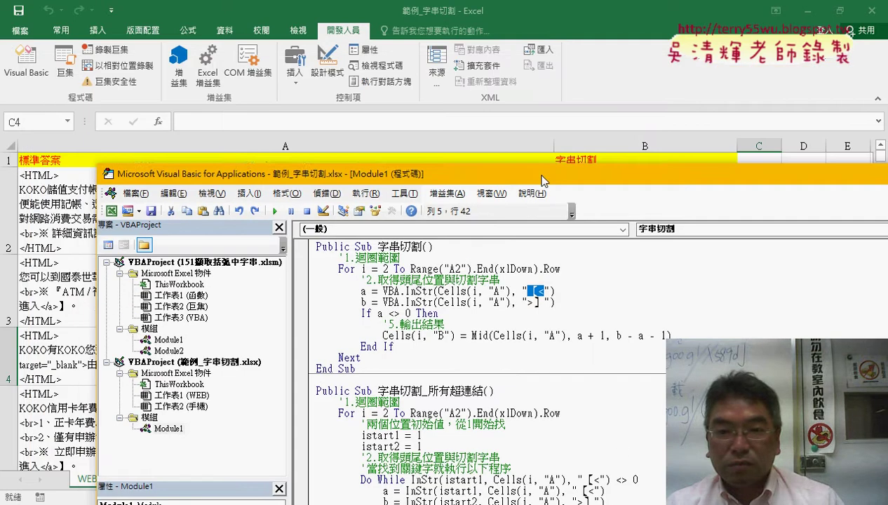
# Inspect cell A2's HTML text, highlighting the 【< before the link and the 】 after it.
pyautogui.click(589, 162)
pyautogui.click(414, 223)
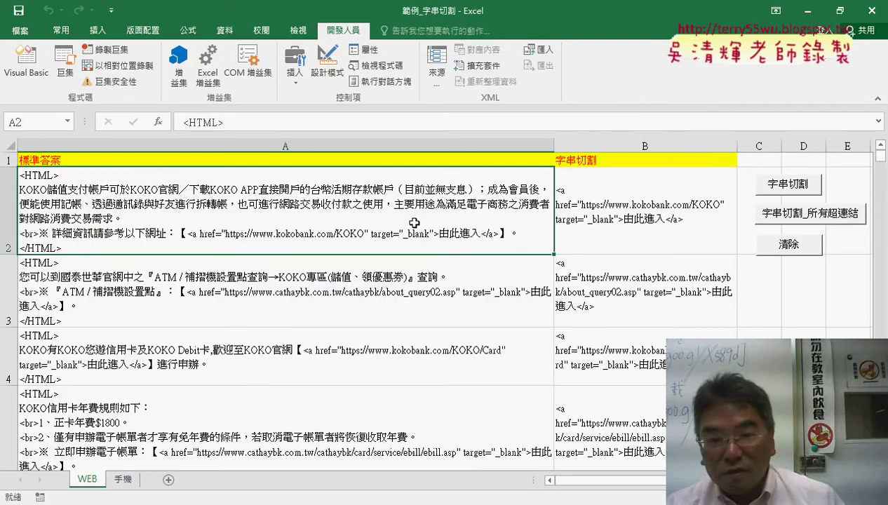
pyautogui.doubleClick(184, 231)
pyautogui.moveTo(178, 233); pyautogui.dragTo(188, 233)
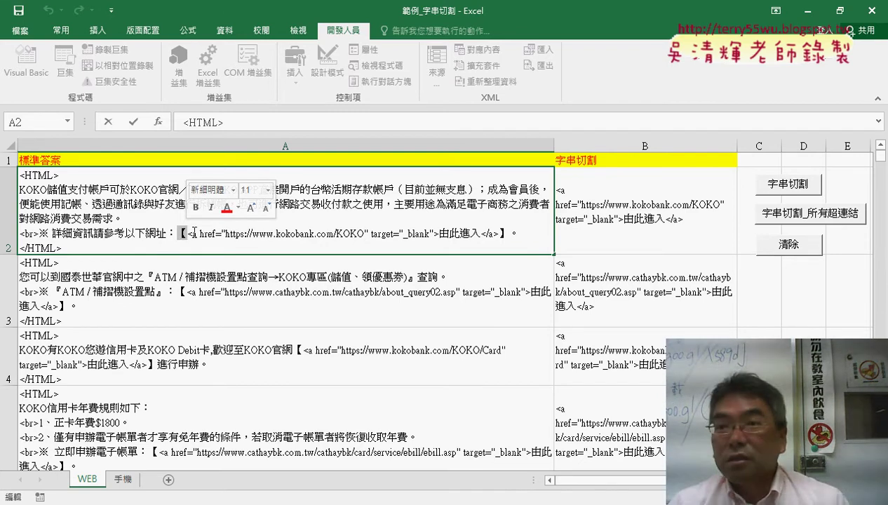
pyautogui.click(181, 232)
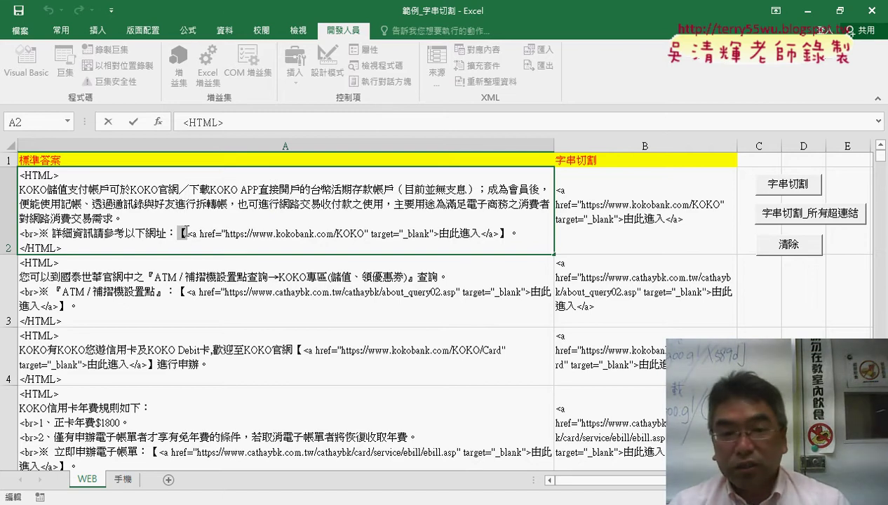
pyautogui.doubleClick(186, 232)
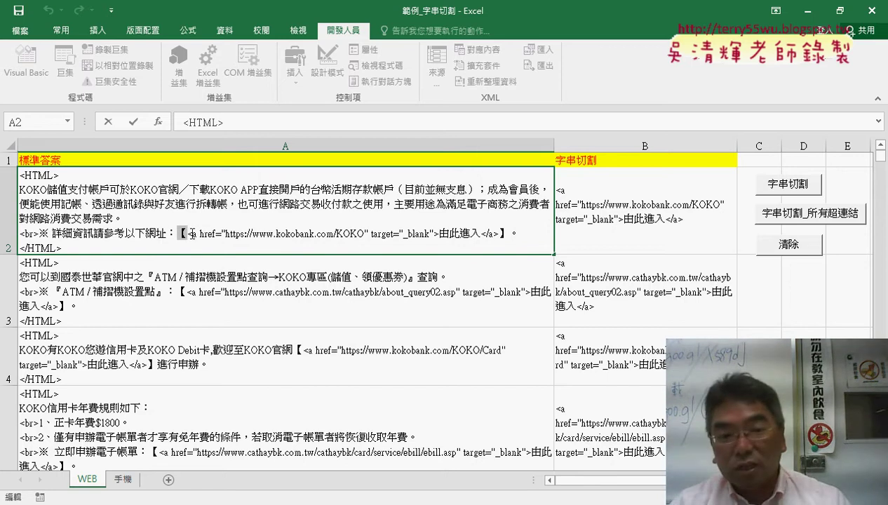
pyautogui.moveTo(192, 233); pyautogui.dragTo(182, 232)
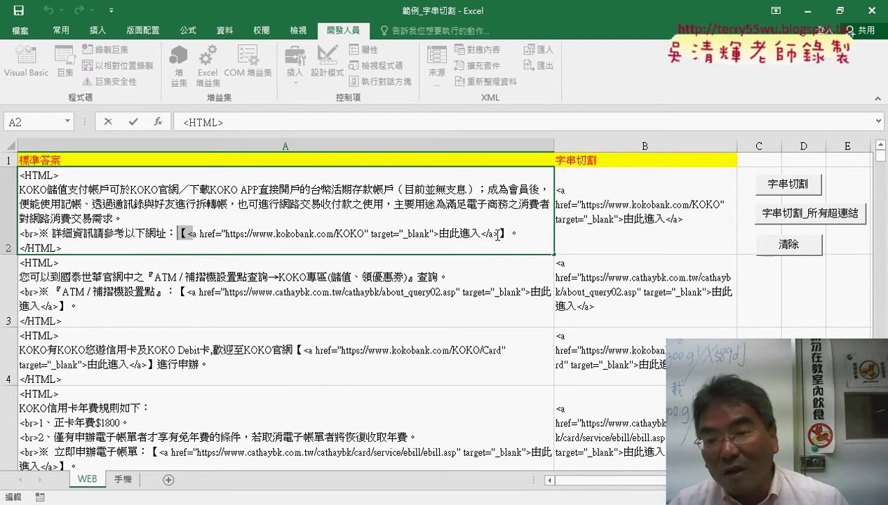
pyautogui.moveTo(493, 234); pyautogui.dragTo(505, 234)
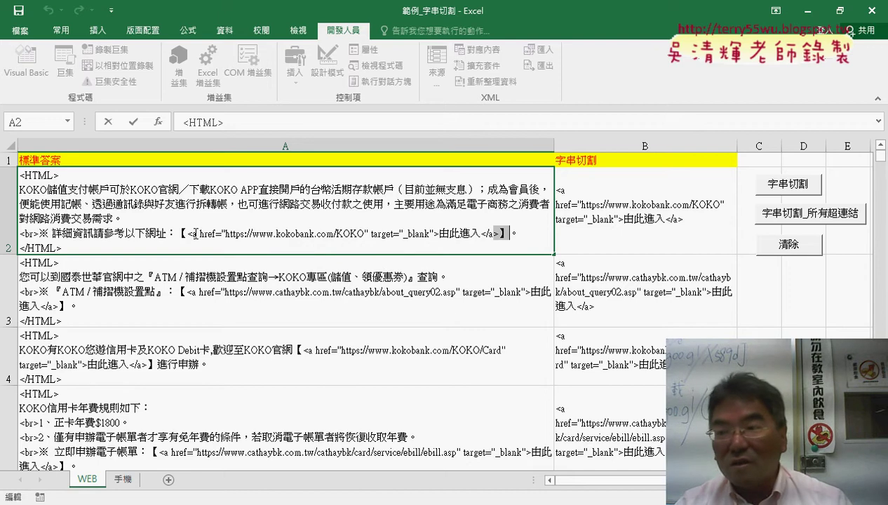
# Open the 字串切割 button's macro code and examine the > search and the a <> 0 condition.
pyautogui.rightClick(788, 185)
pyautogui.click(763, 293)
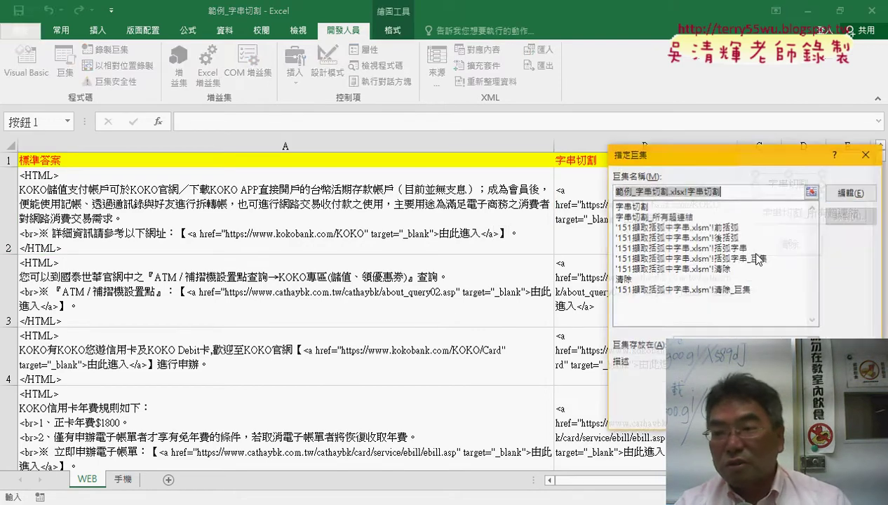
pyautogui.click(850, 192)
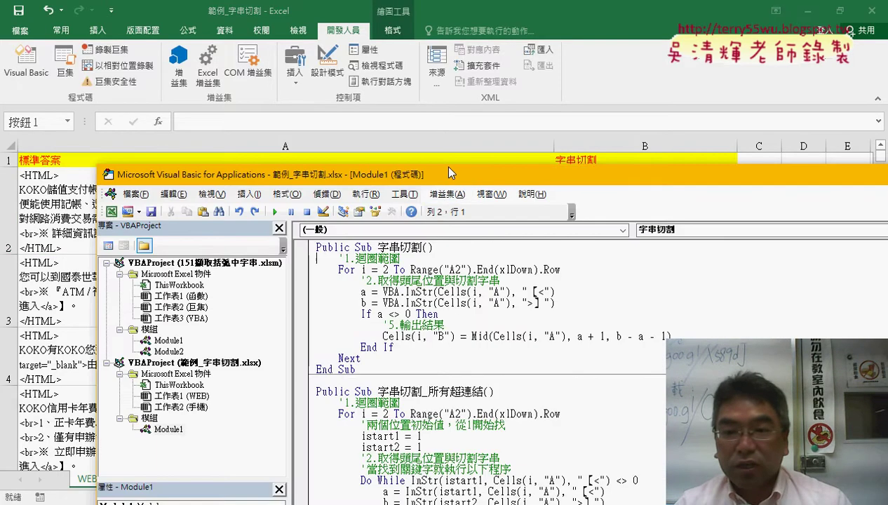
pyautogui.moveTo(449, 173); pyautogui.dragTo(397, 54)
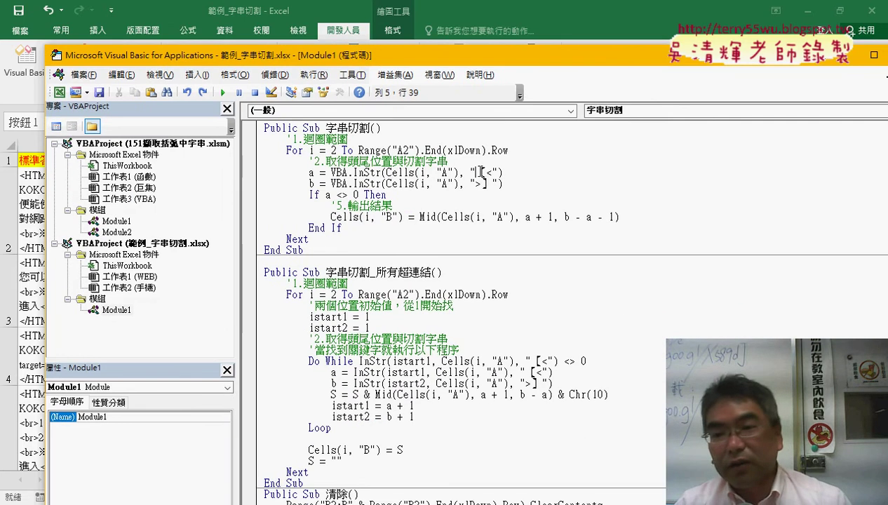
pyautogui.moveTo(474, 184); pyautogui.dragTo(484, 183)
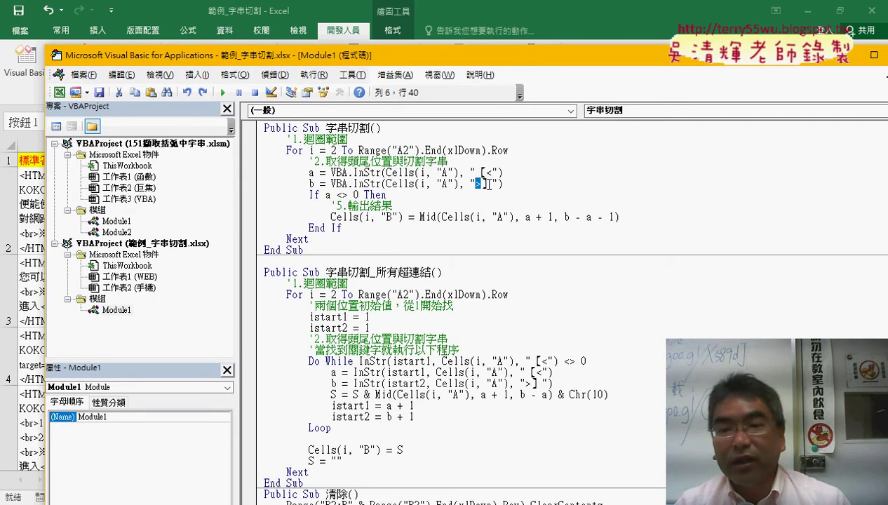
pyautogui.click(489, 171)
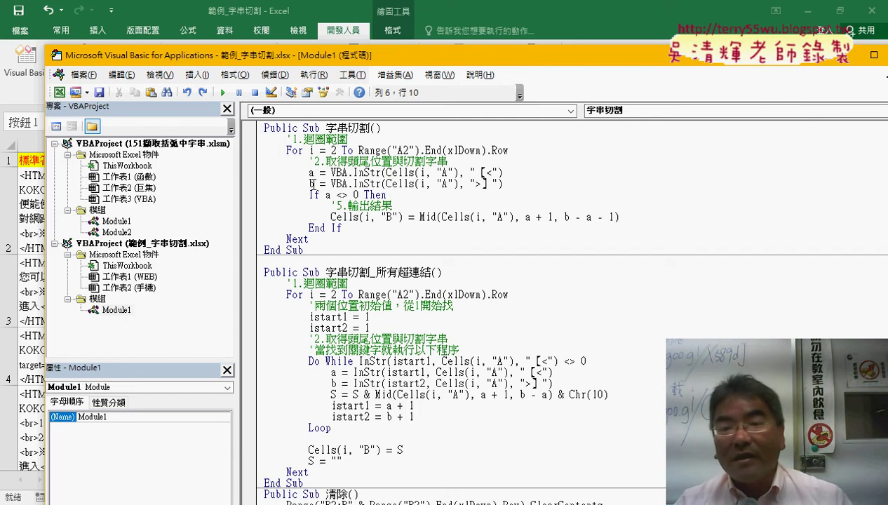
pyautogui.moveTo(326, 195); pyautogui.dragTo(359, 195)
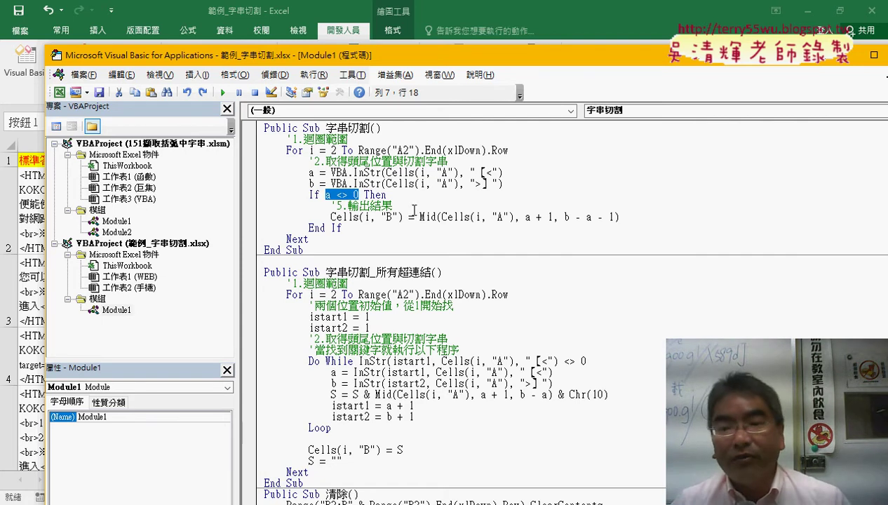
# Examine the column A cell argument inside Mid and the variable a on line 5.
pyautogui.moveTo(484, 55); pyautogui.dragTo(493, 275)
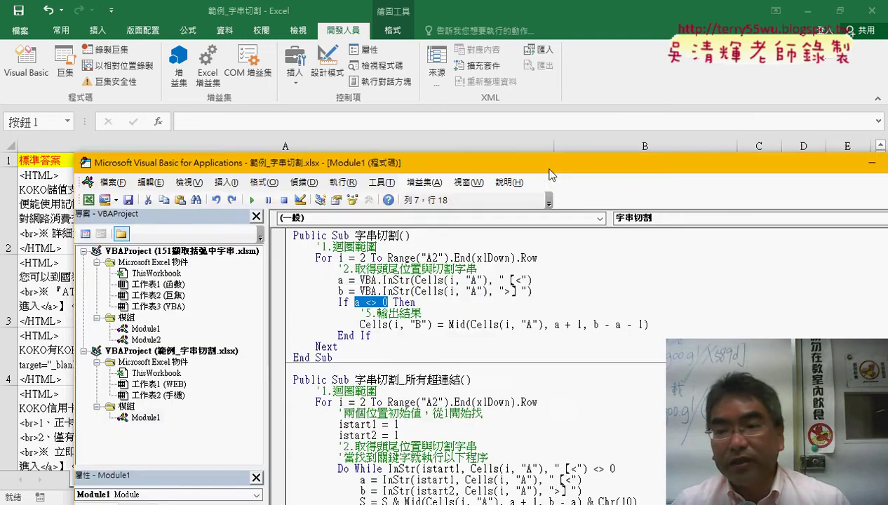
pyautogui.moveTo(561, 265); pyautogui.dragTo(522, 64)
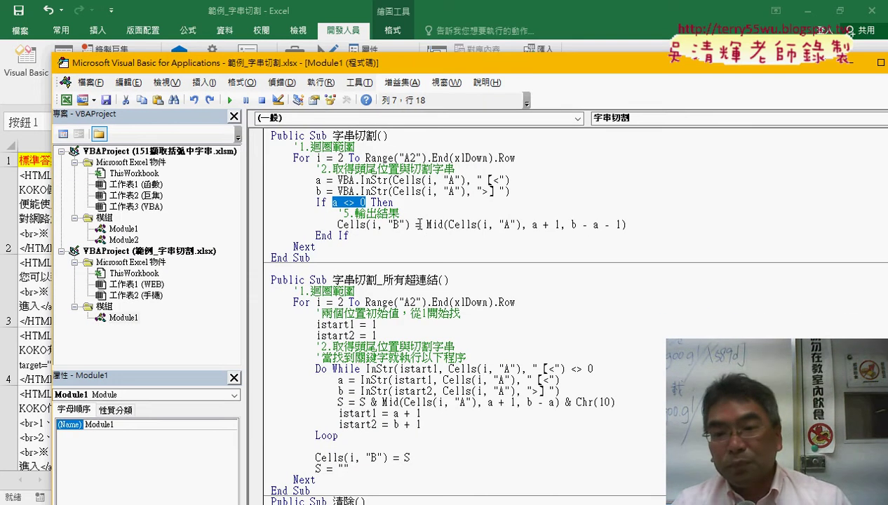
pyautogui.moveTo(448, 225); pyautogui.dragTo(523, 230)
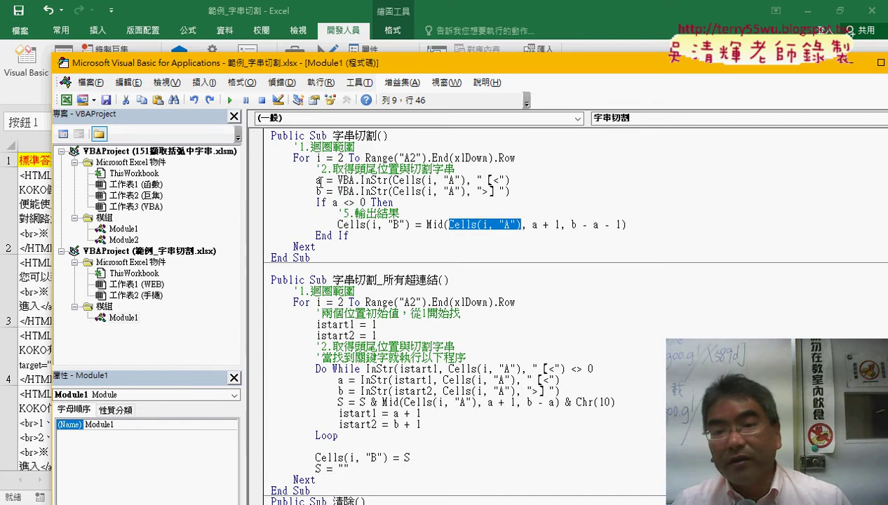
pyautogui.doubleClick(319, 180)
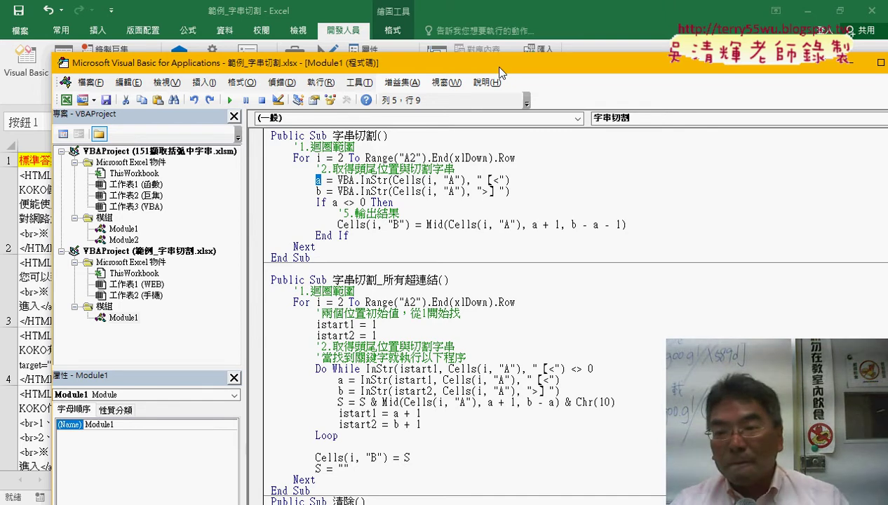
# Mark where the <a tag starts and </a> ends in A2, then select '- 1' in the Mid length.
pyautogui.moveTo(500, 69); pyautogui.dragTo(510, 267)
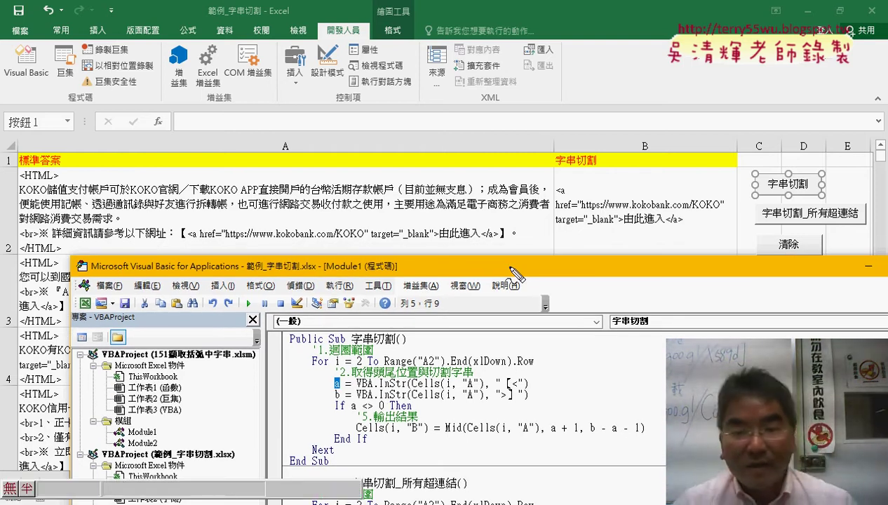
pyautogui.moveTo(180, 226); pyautogui.dragTo(181, 248)
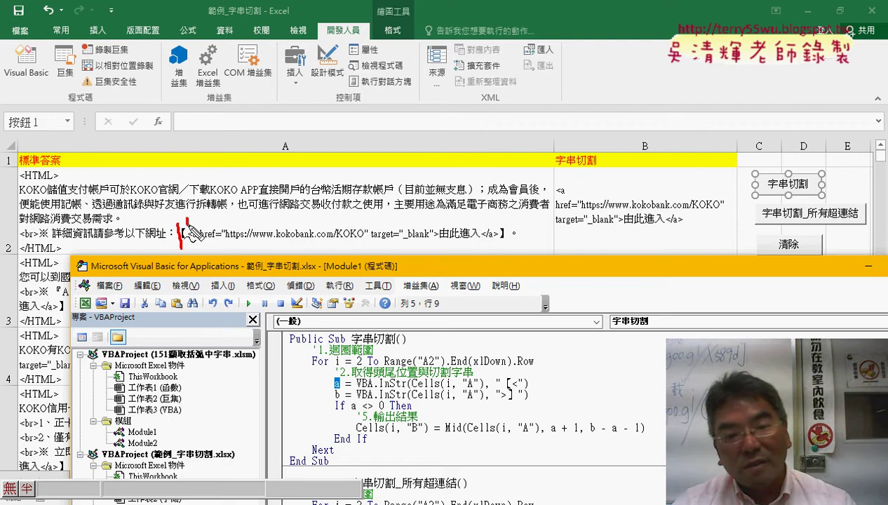
pyautogui.moveTo(187, 218)
pyautogui.mouseDown()
pyautogui.moveTo(187, 249)
pyautogui.moveTo(181, 240)
pyautogui.mouseUp()
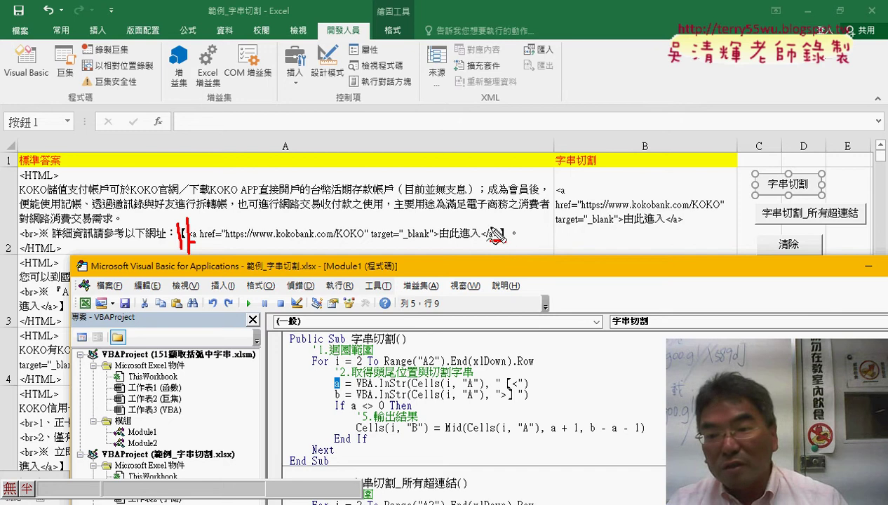
pyautogui.moveTo(490, 225)
pyautogui.mouseDown()
pyautogui.moveTo(503, 243)
pyautogui.moveTo(494, 257)
pyautogui.mouseUp()
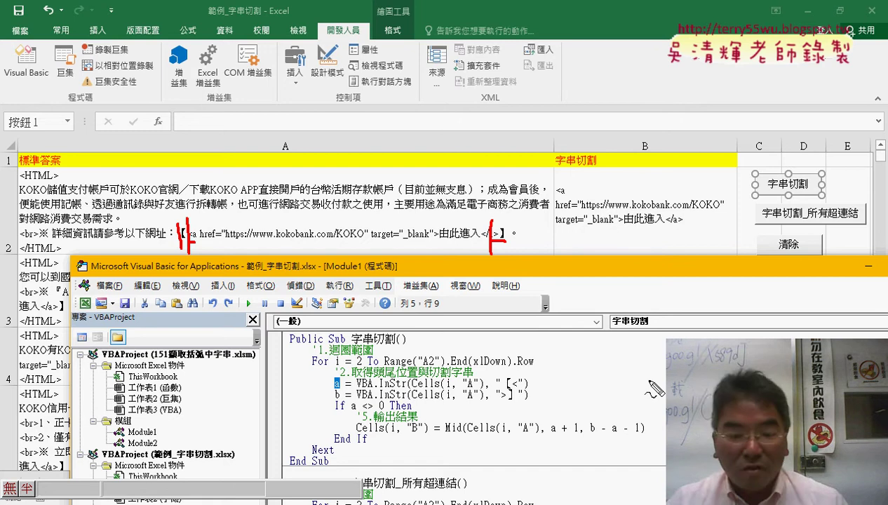
pyautogui.press('Escape')
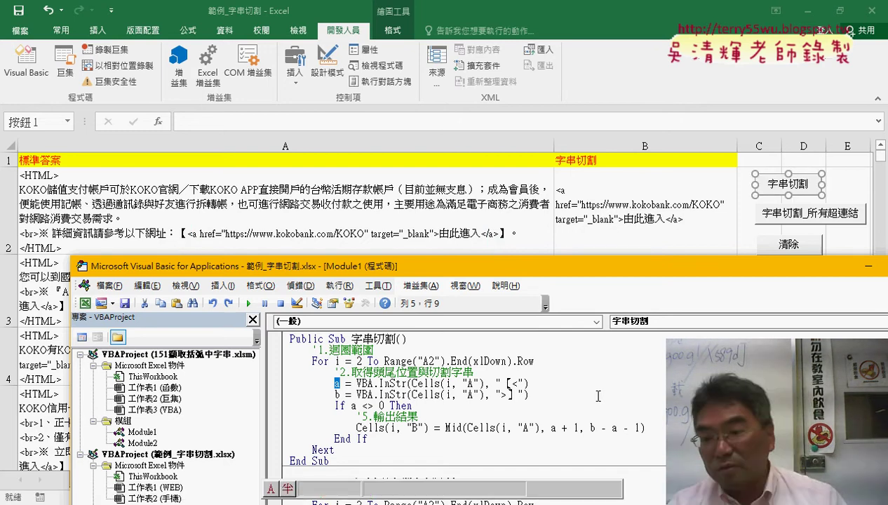
pyautogui.doubleClick(636, 427)
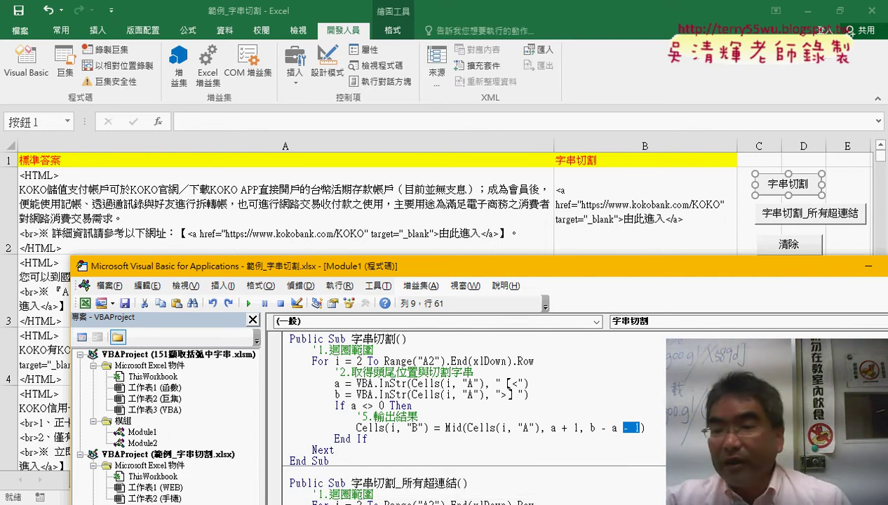
# Run 字串切割 and note that B2's link stops at '</a' without its closing bracket.
pyautogui.click(704, 203)
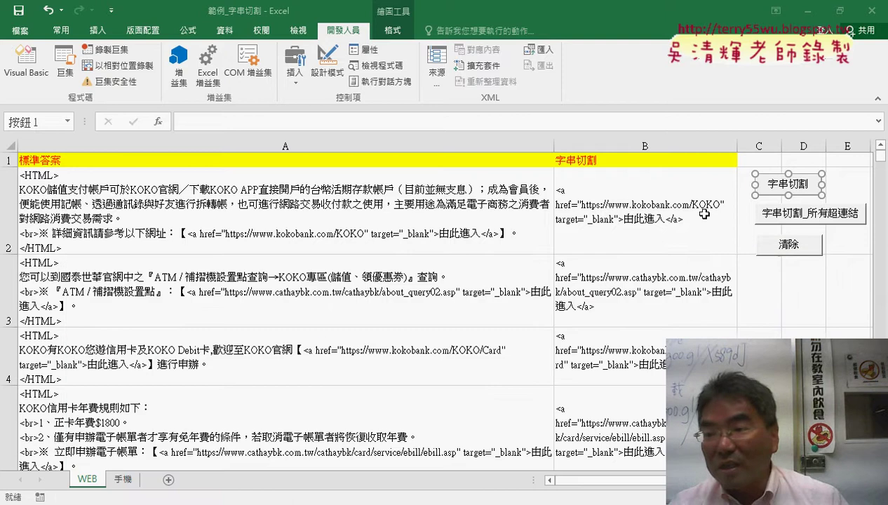
pyautogui.click(789, 183)
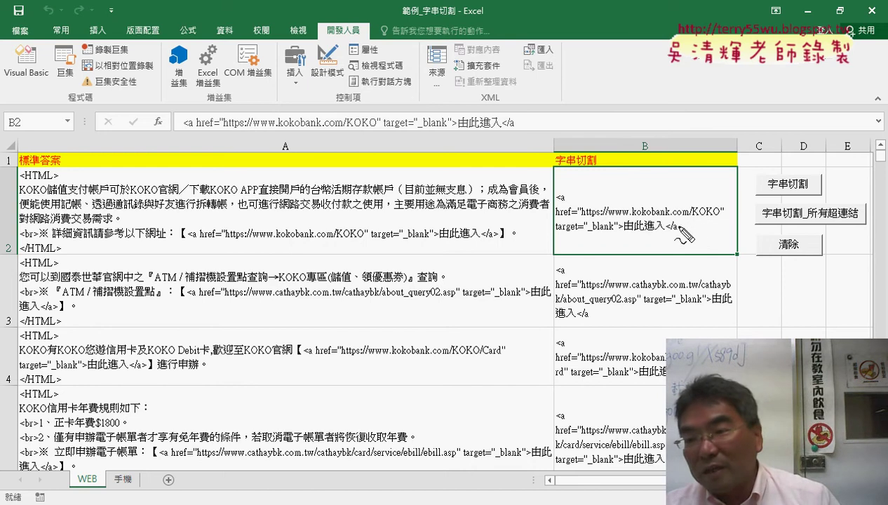
pyautogui.moveTo(682, 223); pyautogui.dragTo(692, 228)
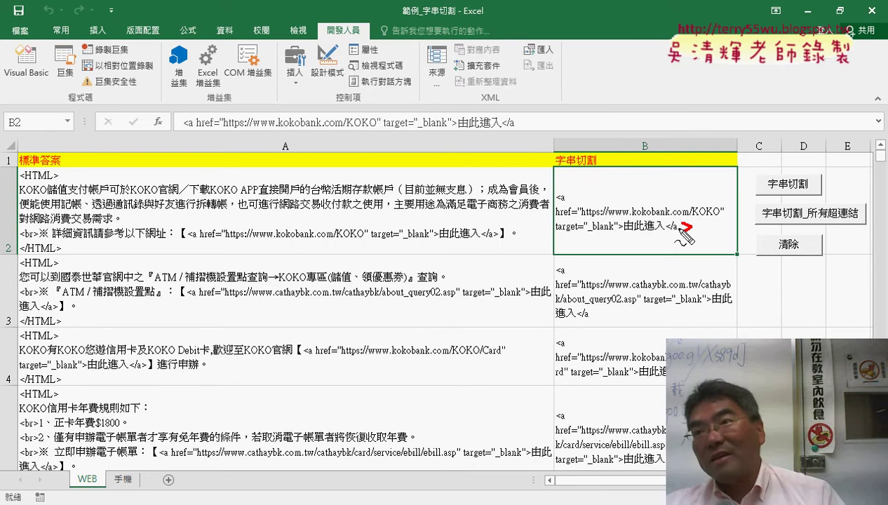
pyautogui.press('Escape')
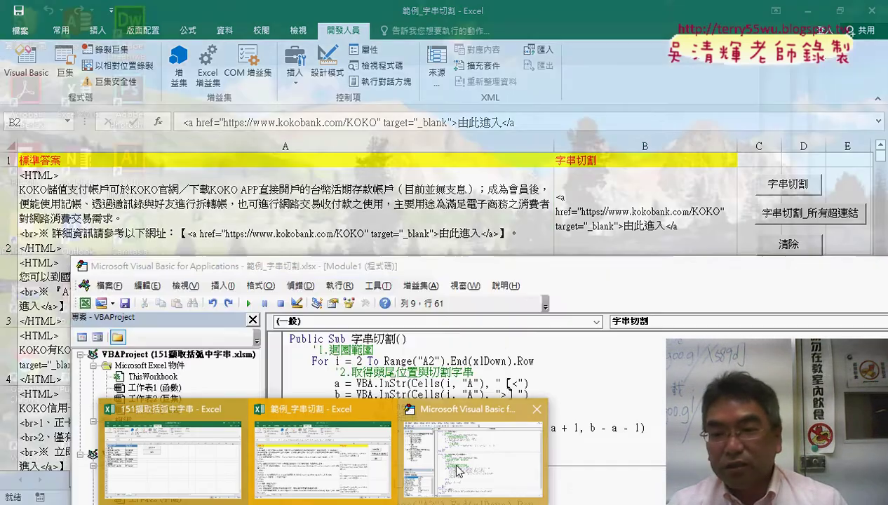
pyautogui.click(457, 469)
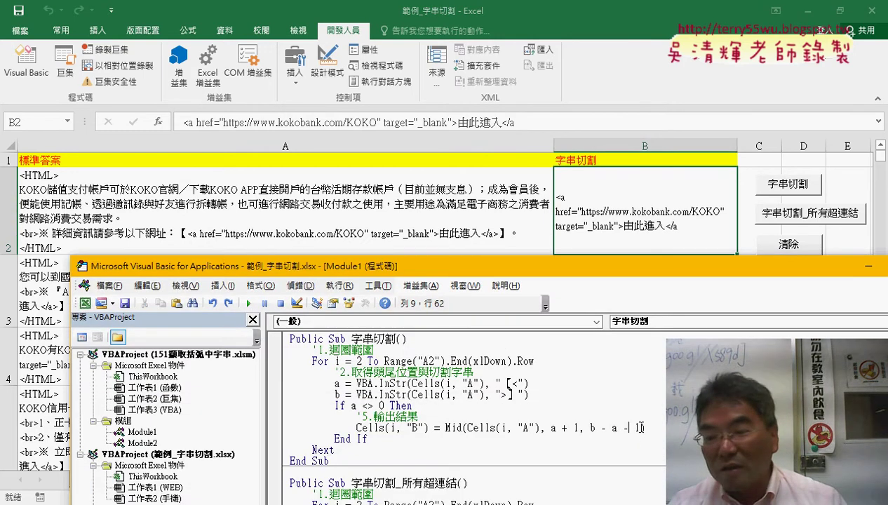
# Delete '- 1' so the Mid length reads b - a, rerun the macro, and select the procedure.
pyautogui.press('Delete')
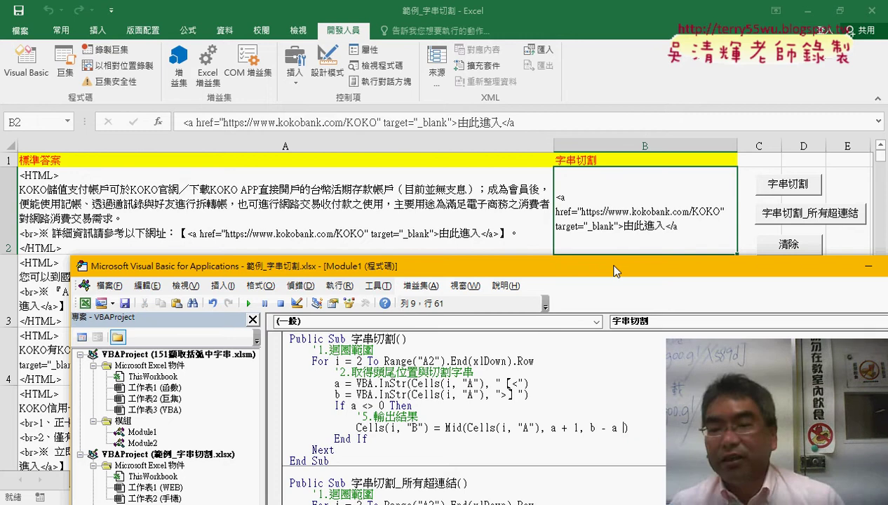
pyautogui.click(477, 371)
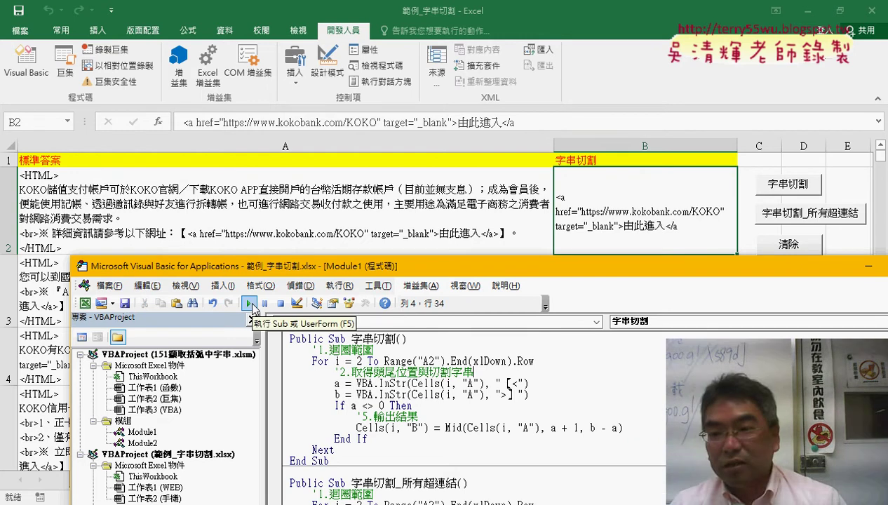
pyautogui.click(249, 303)
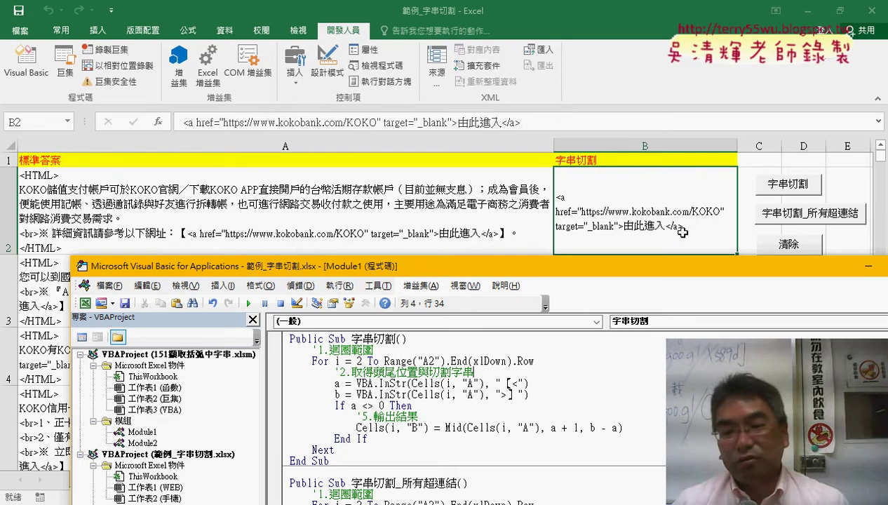
pyautogui.click(337, 461)
pyautogui.moveTo(337, 461); pyautogui.dragTo(282, 339)
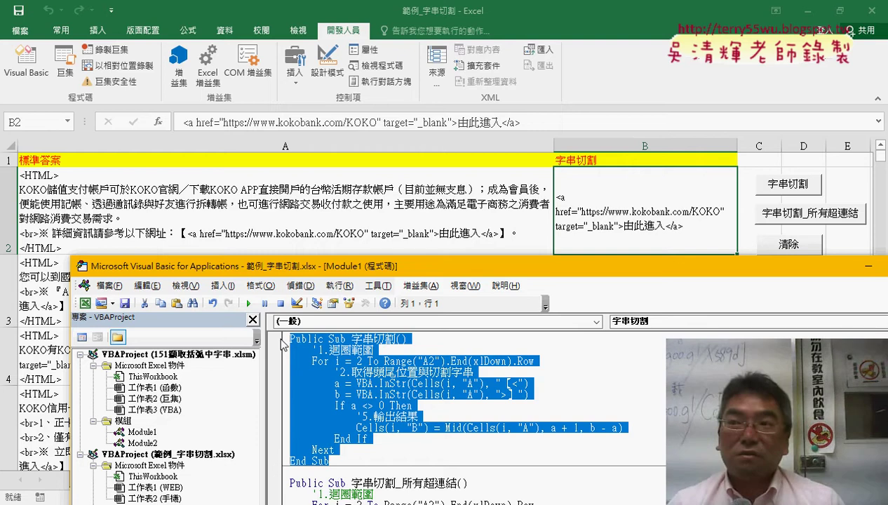
pyautogui.click(392, 210)
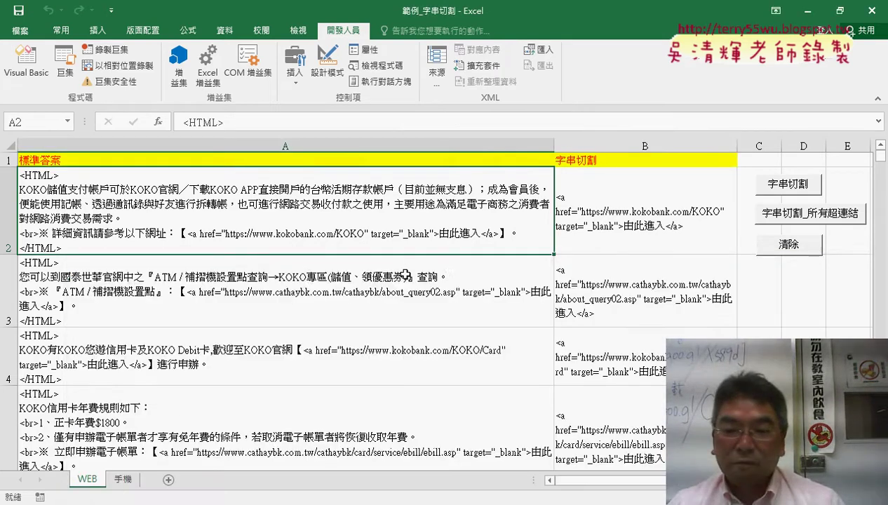
pyautogui.scroll(-1, 414, 349)
pyautogui.scroll(-1, 423, 356)
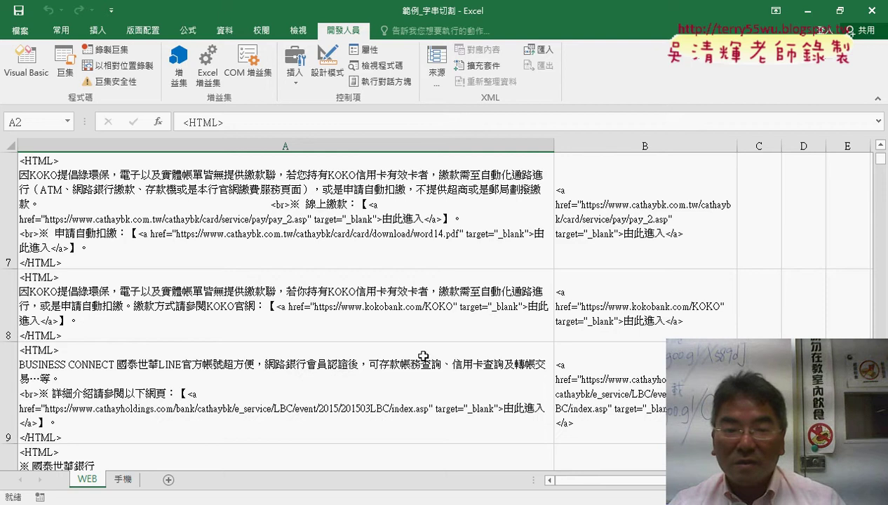
pyautogui.click(272, 240)
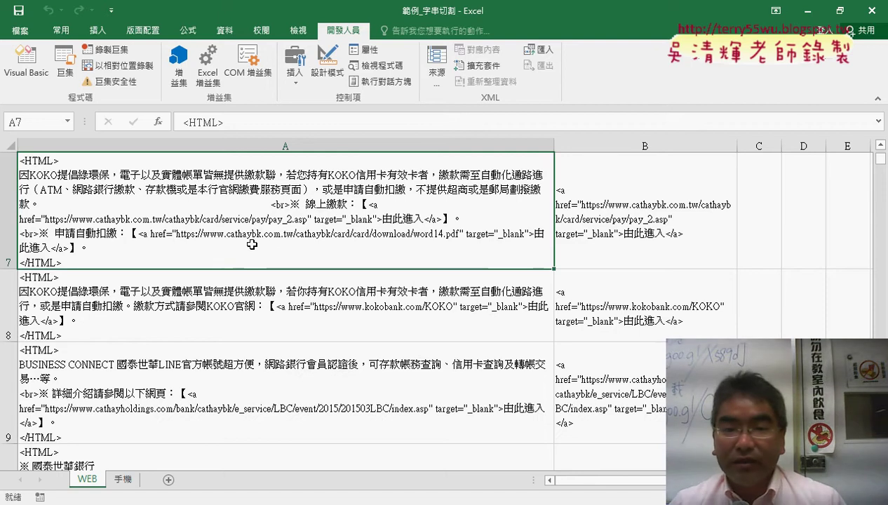
pyautogui.doubleClick(301, 211)
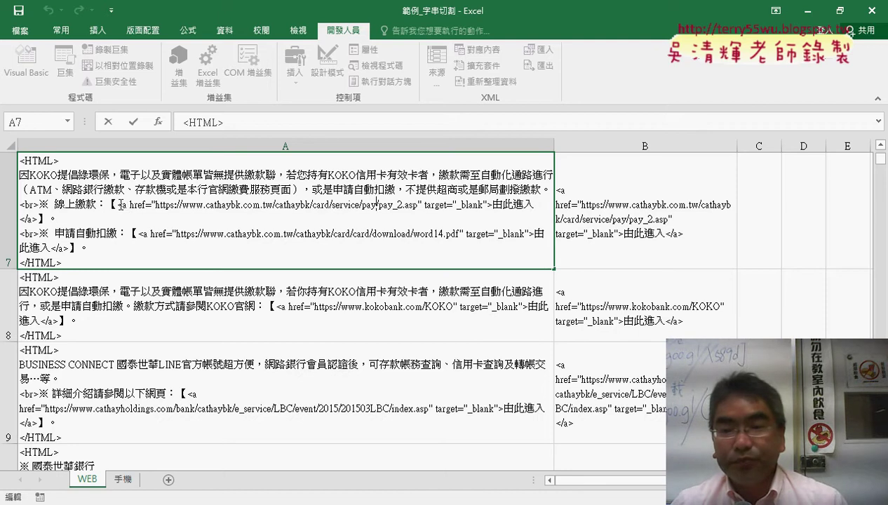
pyautogui.moveTo(119, 204); pyautogui.dragTo(57, 218)
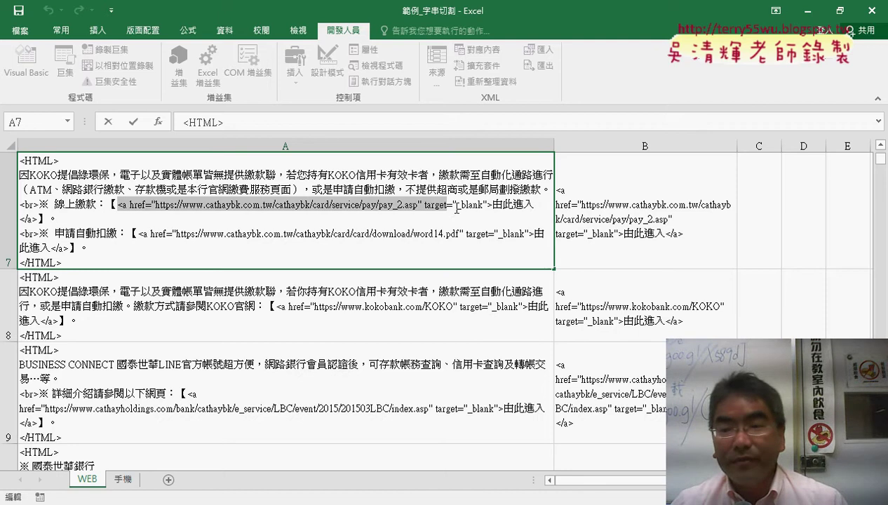
pyautogui.click(166, 242)
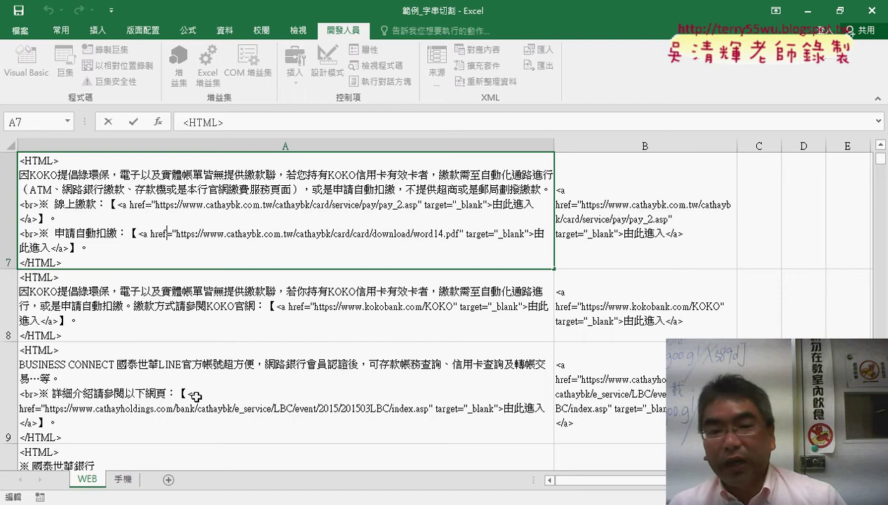
pyautogui.click(591, 239)
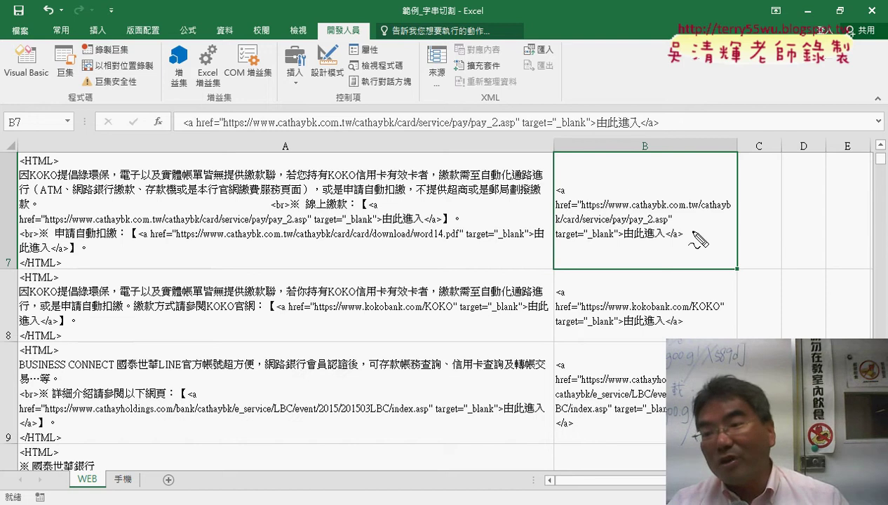
pyautogui.moveTo(687, 226)
pyautogui.mouseDown()
pyautogui.moveTo(687, 244)
pyautogui.moveTo(711, 231)
pyautogui.mouseUp()
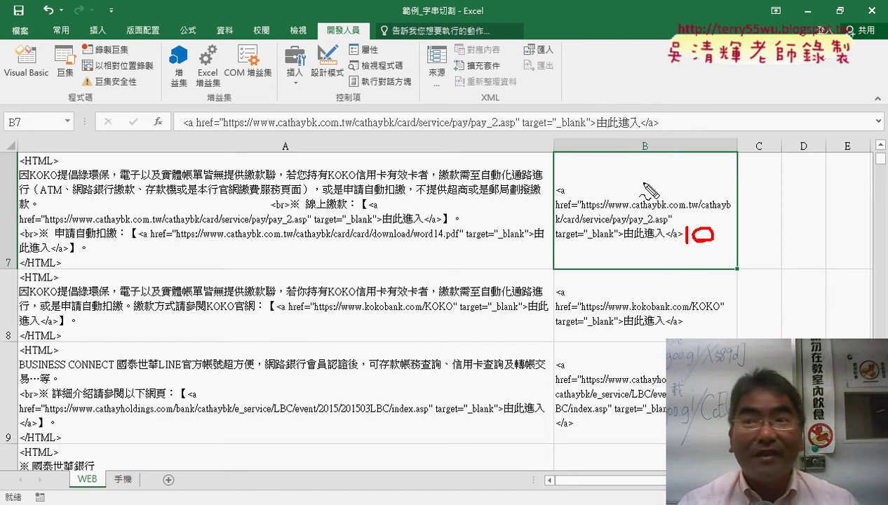
pyautogui.press('Escape')
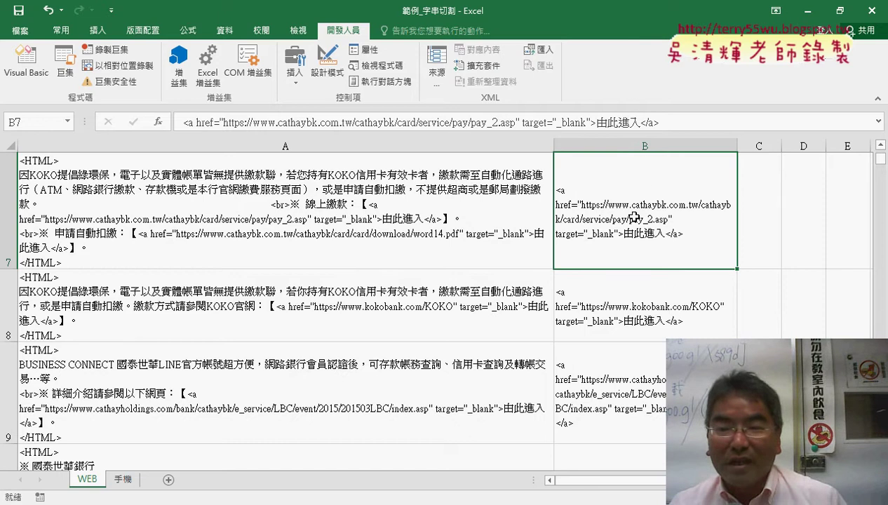
pyautogui.scroll(2, 611, 221)
pyautogui.scroll(-2, 397, 220)
pyautogui.scroll(1, 407, 235)
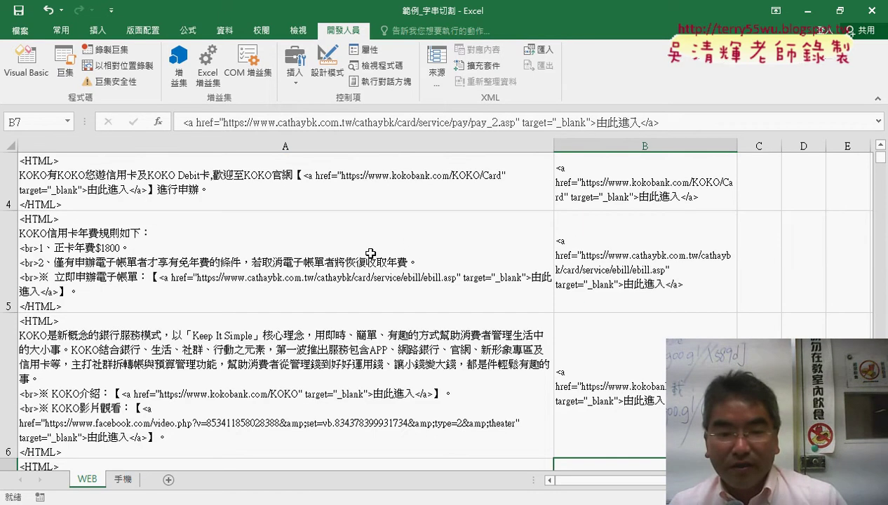
pyautogui.click(384, 374)
pyautogui.scroll(-3, 384, 374)
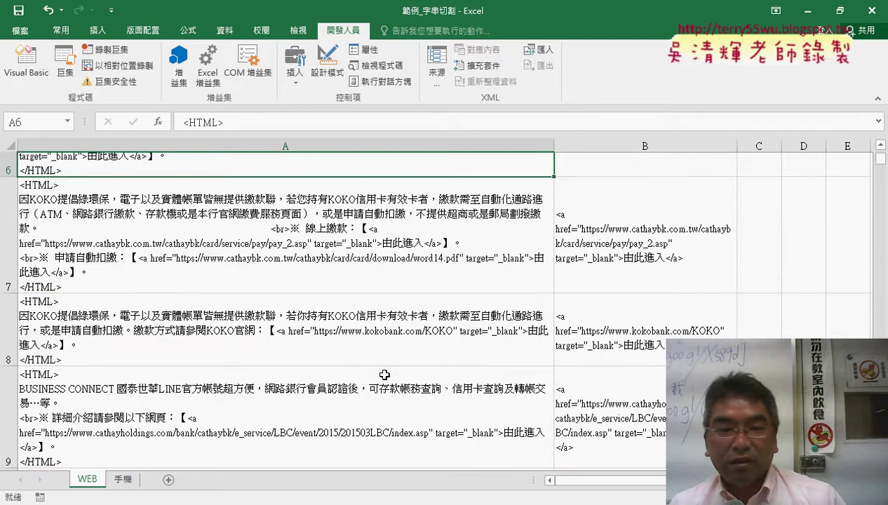
pyautogui.scroll(1, 384, 374)
pyautogui.scroll(1, 317, 303)
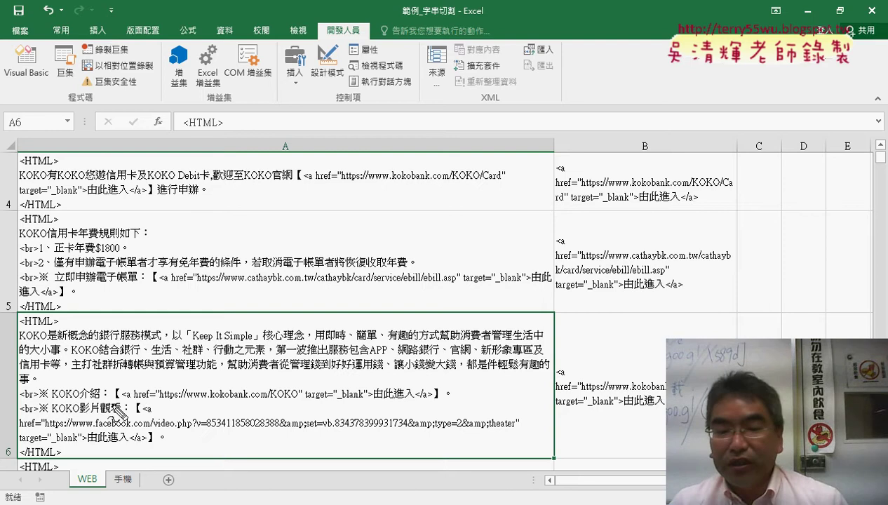
pyautogui.moveTo(110, 406); pyautogui.dragTo(127, 404)
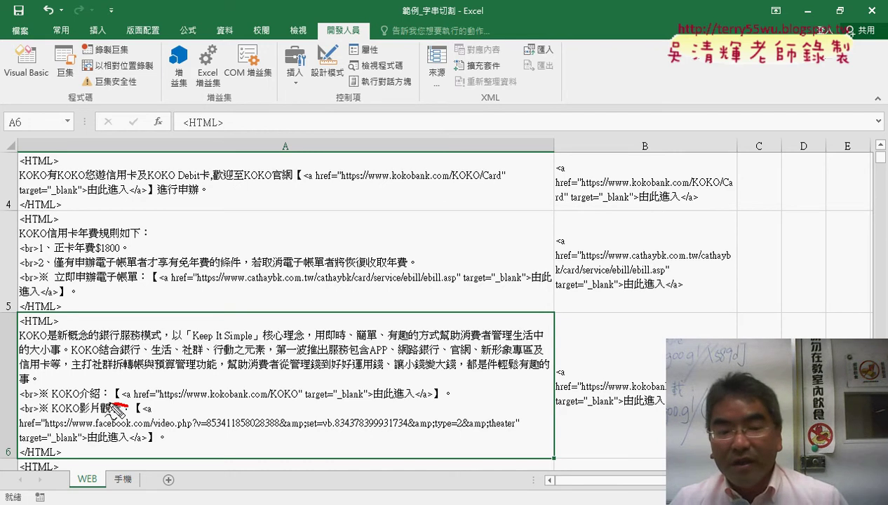
pyautogui.moveTo(120, 384)
pyautogui.mouseDown()
pyautogui.moveTo(127, 406)
pyautogui.moveTo(116, 405)
pyautogui.mouseUp()
pyautogui.moveTo(119, 347)
pyautogui.mouseDown()
pyautogui.moveTo(113, 351)
pyautogui.moveTo(133, 370)
pyautogui.moveTo(151, 350)
pyautogui.moveTo(153, 358)
pyautogui.moveTo(121, 324)
pyautogui.moveTo(129, 317)
pyautogui.mouseUp()
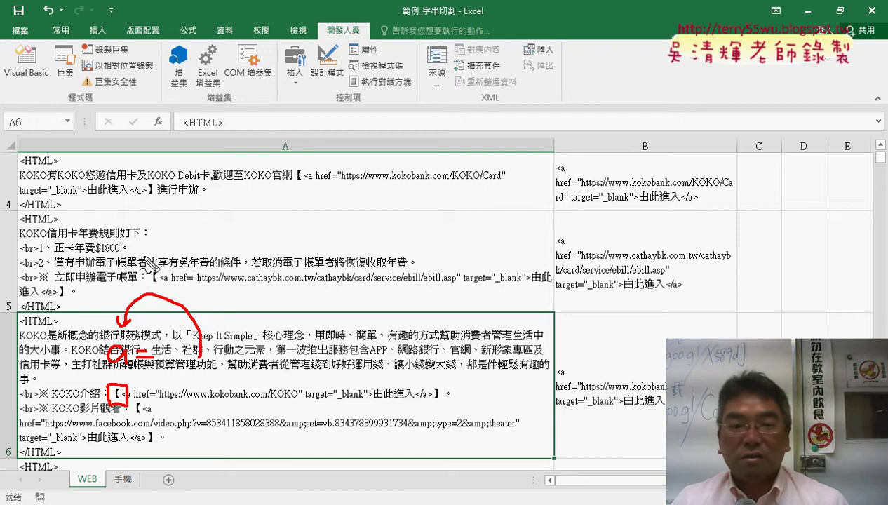
pyautogui.moveTo(143, 242)
pyautogui.mouseDown()
pyautogui.moveTo(143, 281)
pyautogui.moveTo(184, 267)
pyautogui.mouseUp()
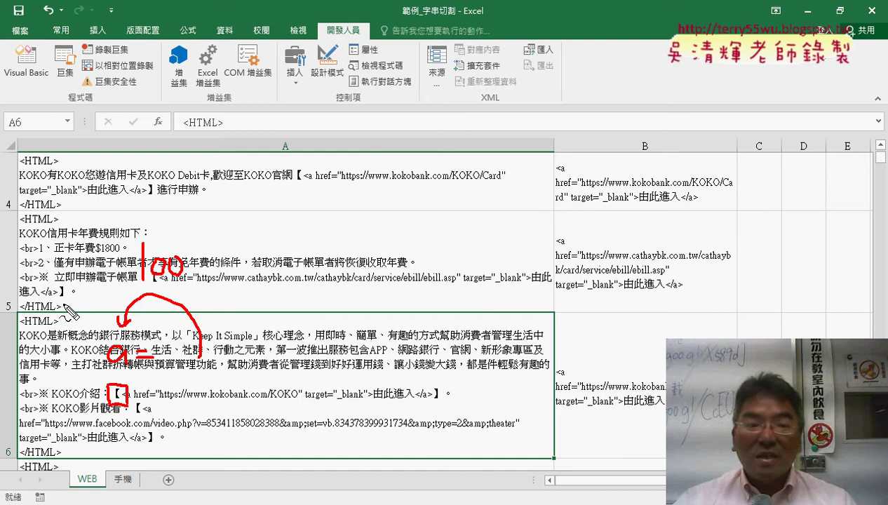
pyautogui.moveTo(20, 328)
pyautogui.mouseDown()
pyautogui.moveTo(29, 326)
pyautogui.moveTo(45, 397)
pyautogui.moveTo(116, 391)
pyautogui.mouseUp()
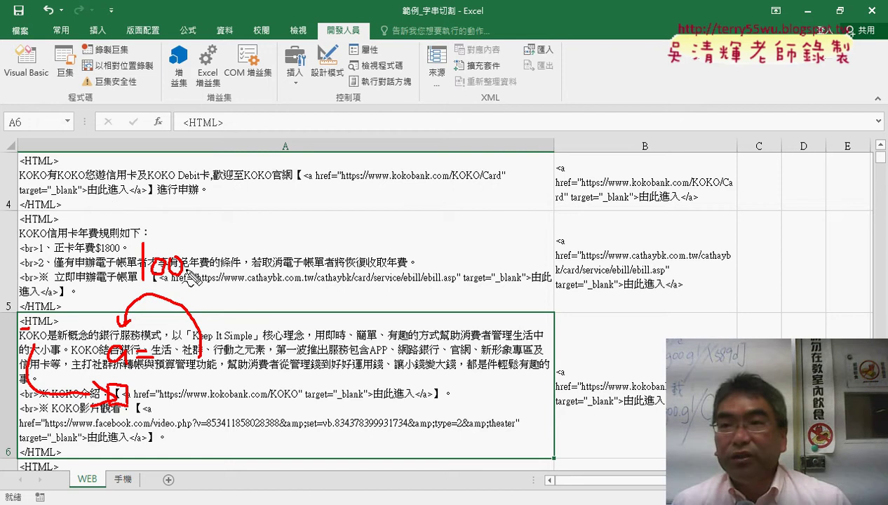
pyautogui.moveTo(183, 266)
pyautogui.mouseDown()
pyautogui.moveTo(211, 265)
pyautogui.moveTo(198, 275)
pyautogui.moveTo(217, 292)
pyautogui.mouseUp()
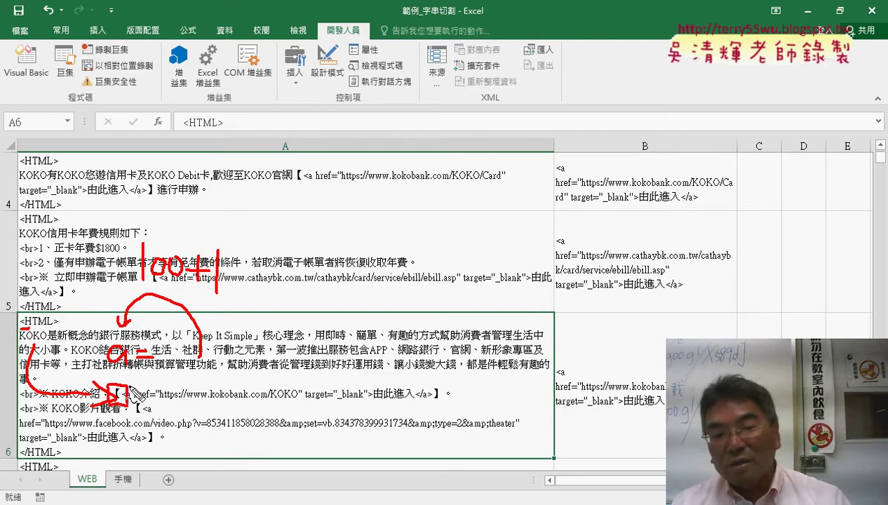
pyautogui.moveTo(125, 393); pyautogui.dragTo(127, 404)
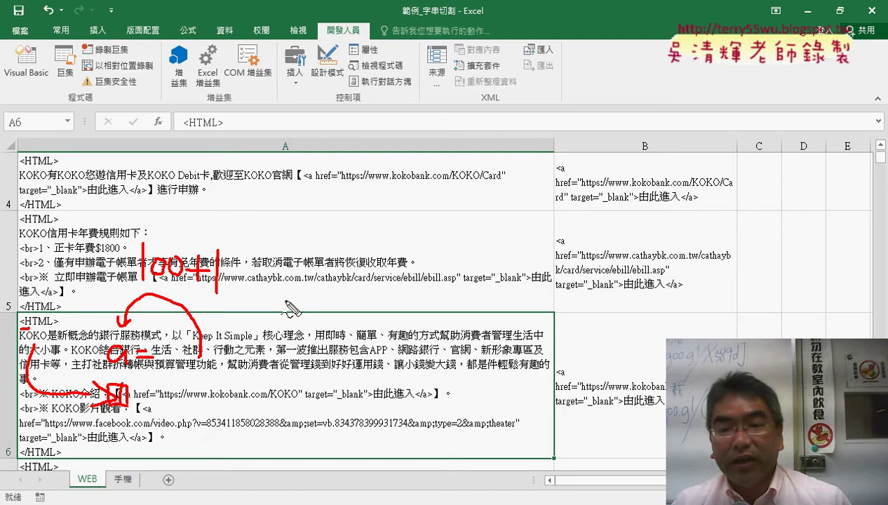
pyautogui.moveTo(321, 261)
pyautogui.mouseDown()
pyautogui.moveTo(309, 282)
pyautogui.moveTo(335, 289)
pyautogui.moveTo(376, 259)
pyautogui.moveTo(384, 275)
pyautogui.moveTo(398, 263)
pyautogui.mouseUp()
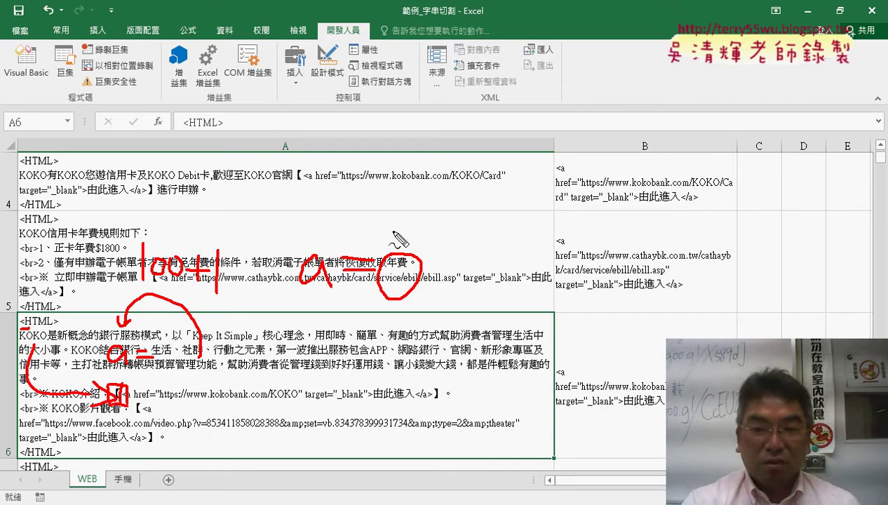
pyautogui.press('Escape')
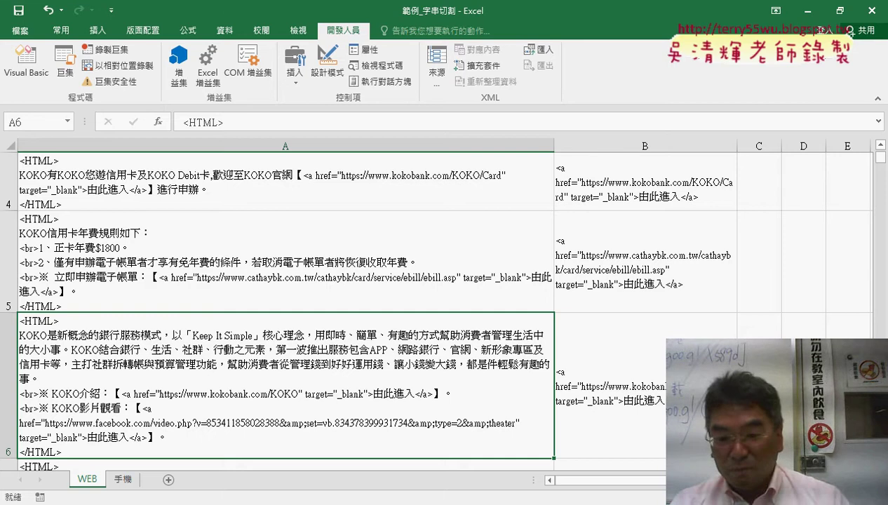
# Select Cells(i, "A") in the a = InStr line, then move the editor right beside the sheet.
pyautogui.click(456, 413)
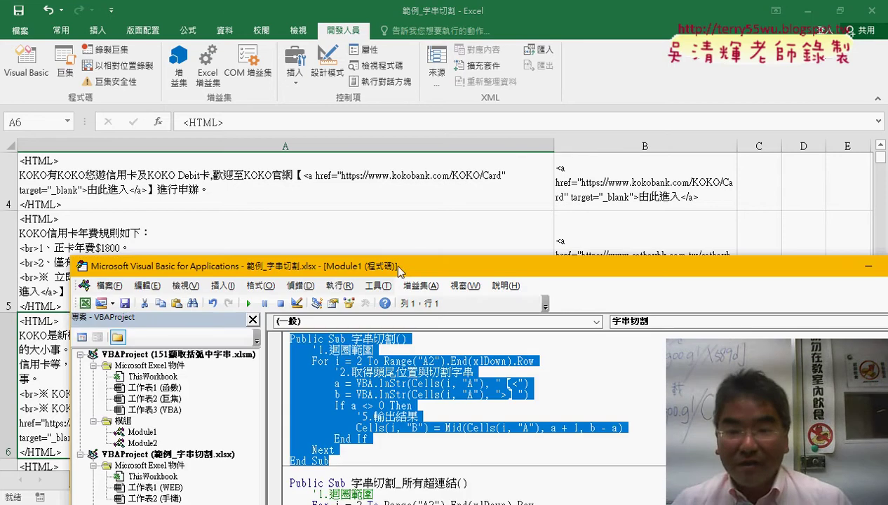
pyautogui.moveTo(394, 263); pyautogui.dragTo(345, 75)
pyautogui.click(380, 209)
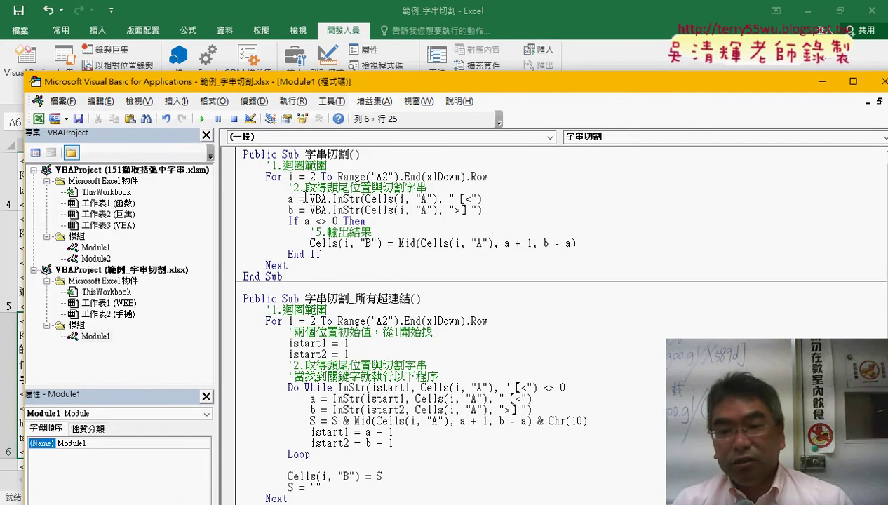
pyautogui.moveTo(365, 199); pyautogui.dragTo(436, 199)
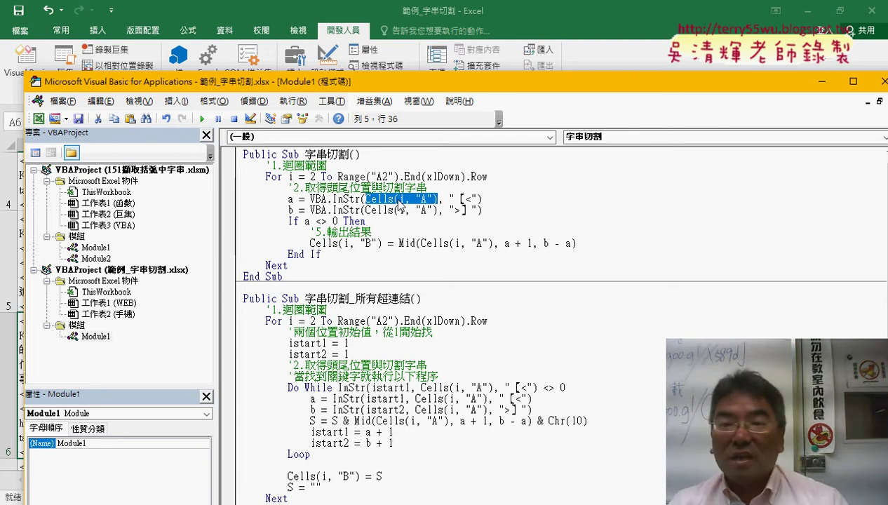
pyautogui.moveTo(404, 82); pyautogui.dragTo(580, 70)
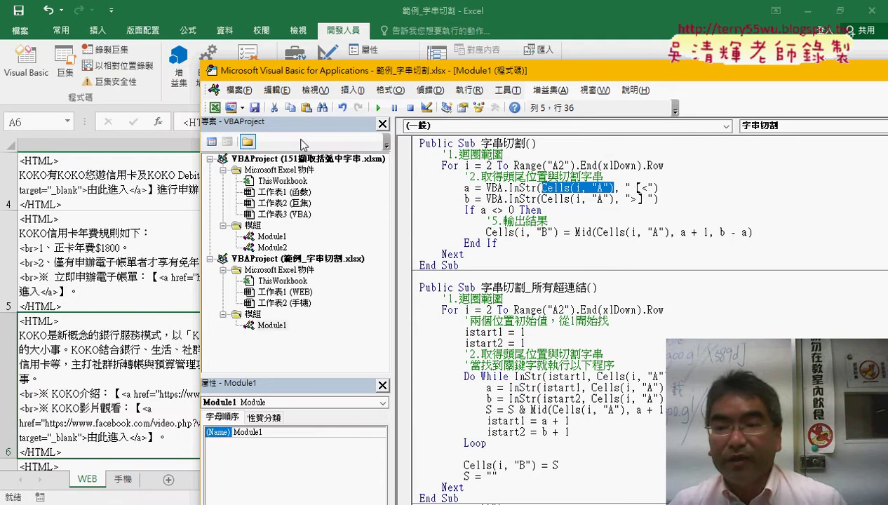
pyautogui.click(625, 187)
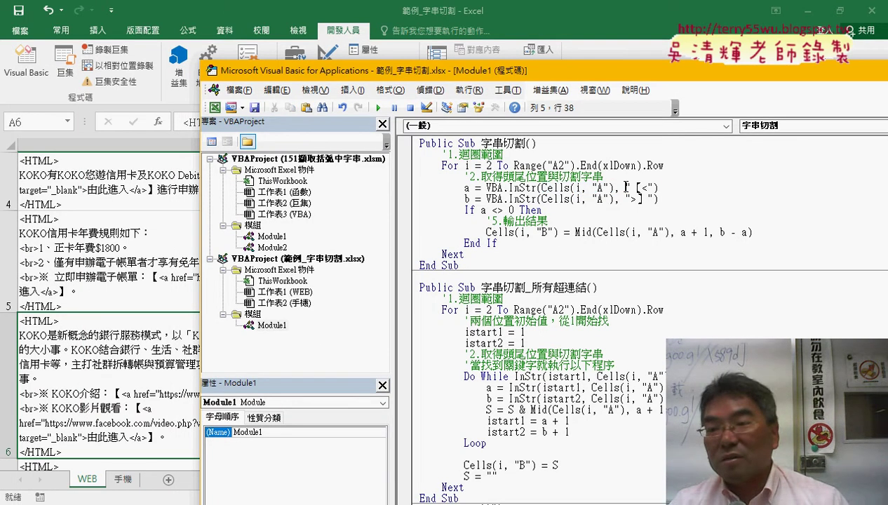
pyautogui.moveTo(625, 187); pyautogui.dragTo(653, 187)
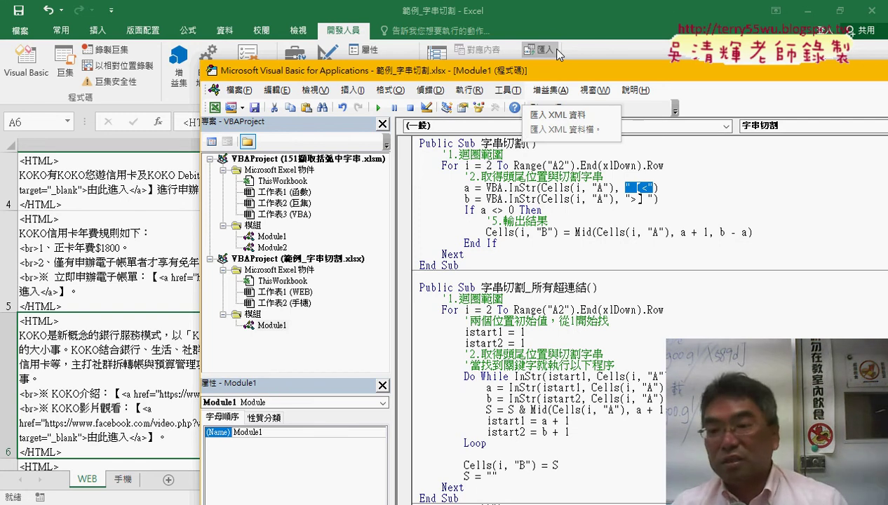
pyautogui.scroll(-1, 675, 305)
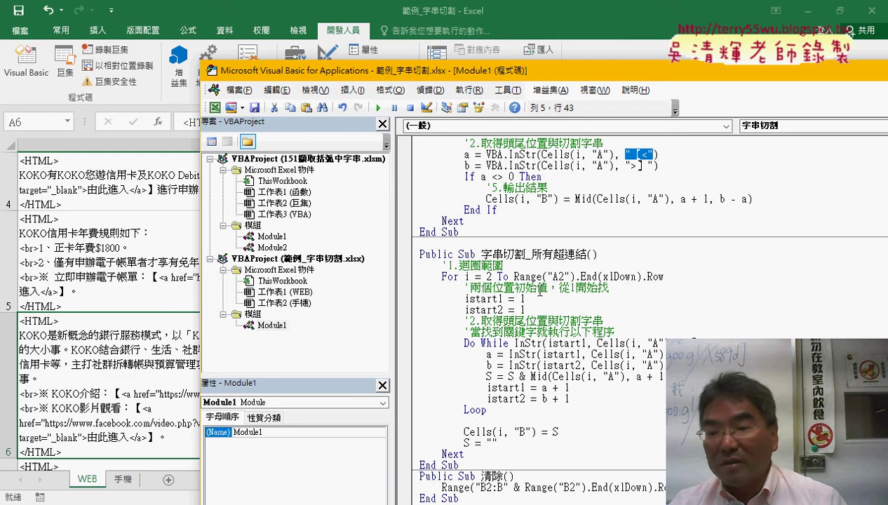
pyautogui.moveTo(525, 299); pyautogui.dragTo(464, 299)
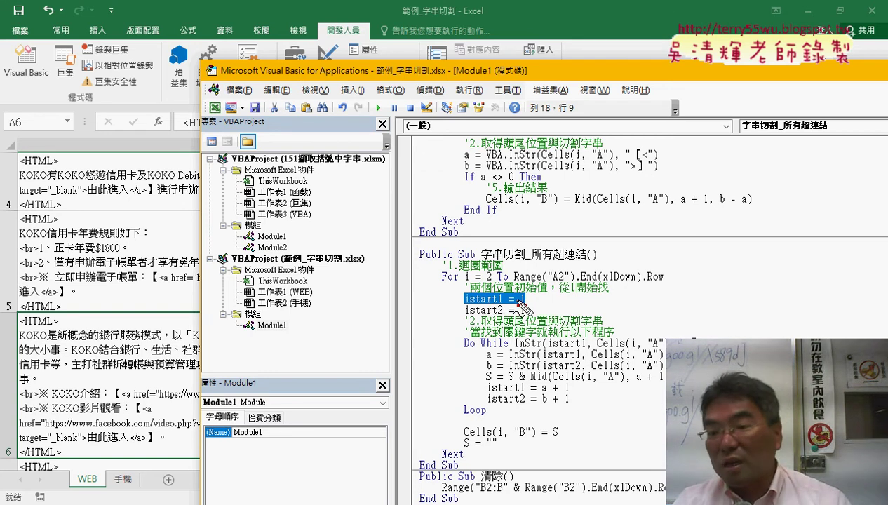
pyautogui.moveTo(526, 306); pyautogui.dragTo(485, 305)
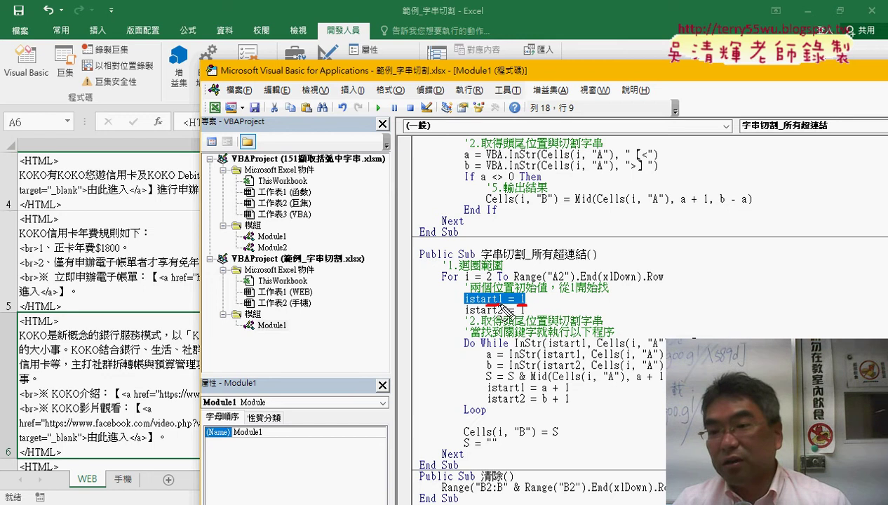
pyautogui.moveTo(640, 161); pyautogui.dragTo(657, 165)
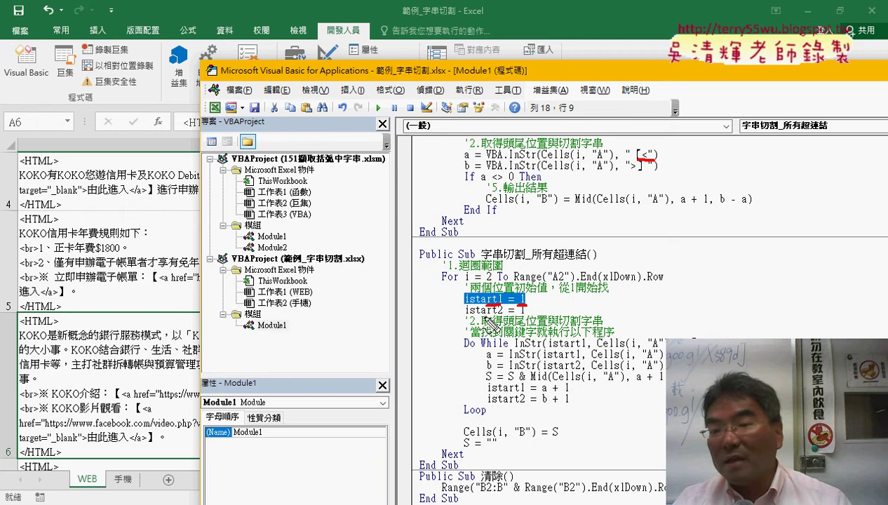
pyautogui.moveTo(469, 316); pyautogui.dragTo(530, 312)
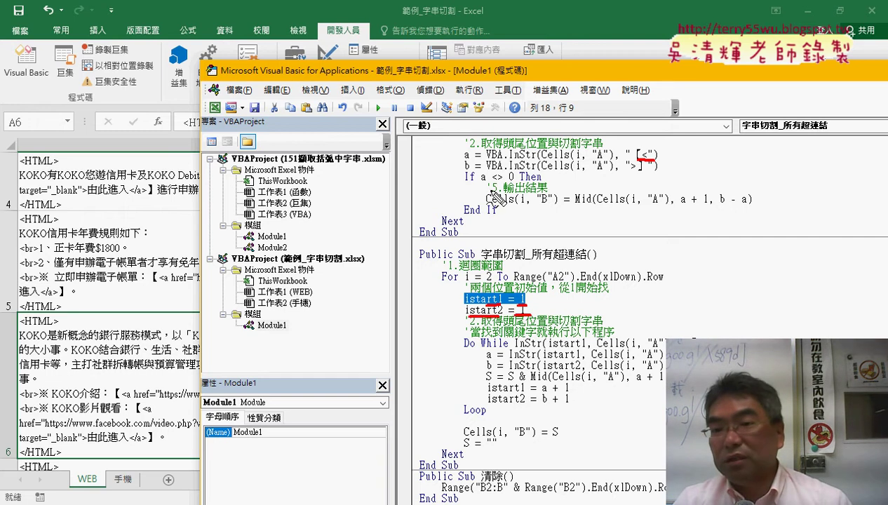
pyautogui.moveTo(464, 172); pyautogui.dragTo(477, 171)
pyautogui.moveTo(628, 171); pyautogui.dragTo(652, 169)
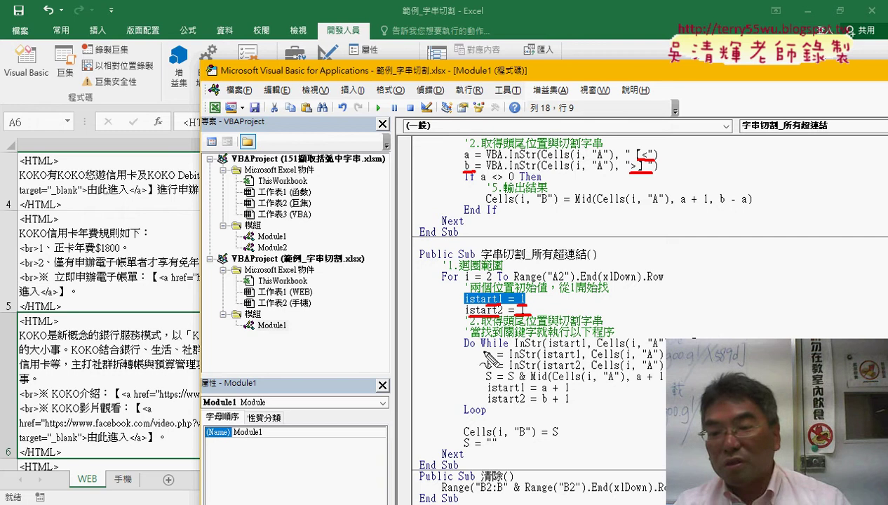
pyautogui.moveTo(464, 349); pyautogui.dragTo(509, 347)
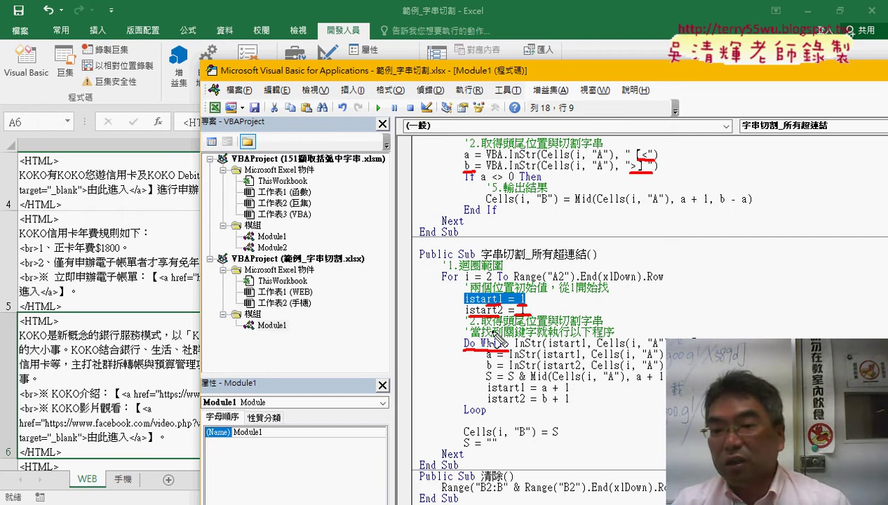
pyautogui.moveTo(441, 282); pyautogui.dragTo(459, 282)
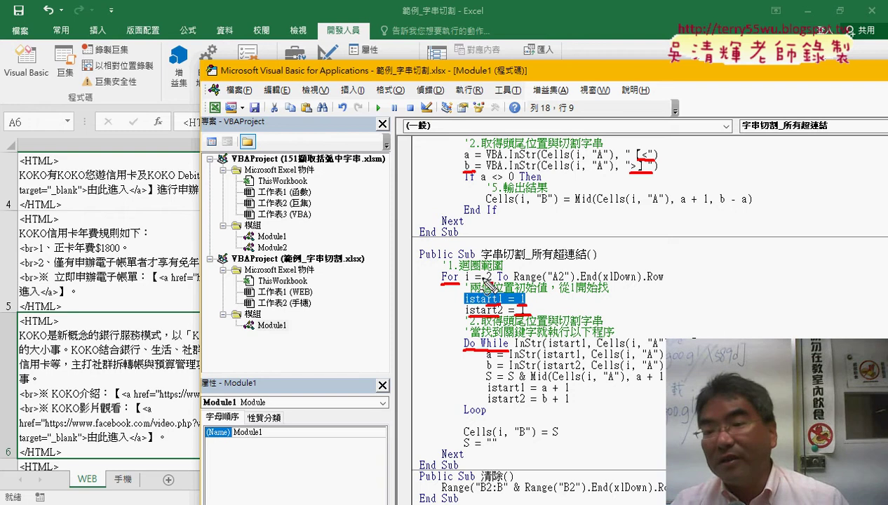
pyautogui.moveTo(486, 284); pyautogui.dragTo(617, 284)
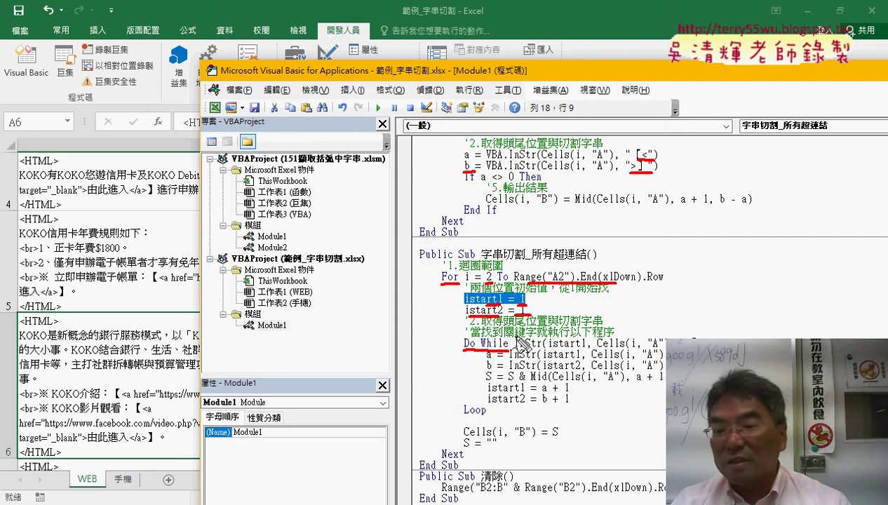
pyautogui.moveTo(510, 349)
pyautogui.mouseDown()
pyautogui.moveTo(617, 330)
pyautogui.moveTo(749, 335)
pyautogui.moveTo(516, 350)
pyautogui.mouseUp()
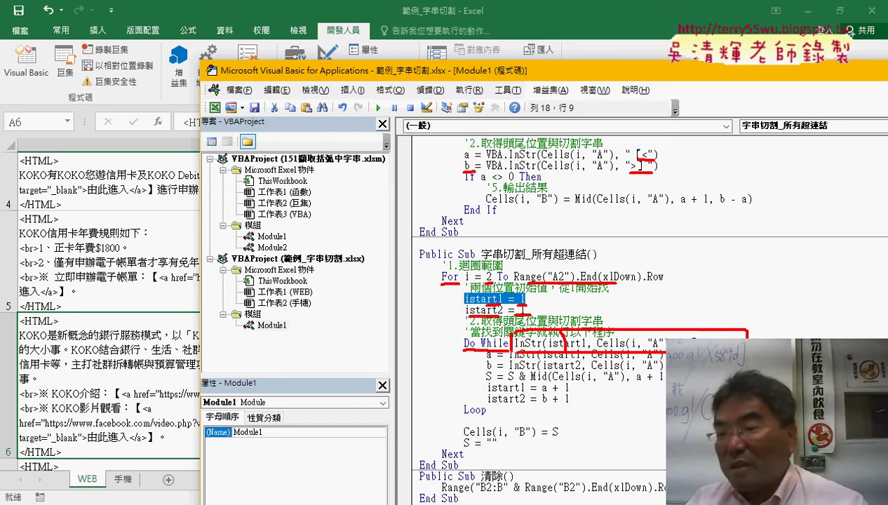
pyautogui.moveTo(715, 309); pyautogui.dragTo(741, 309)
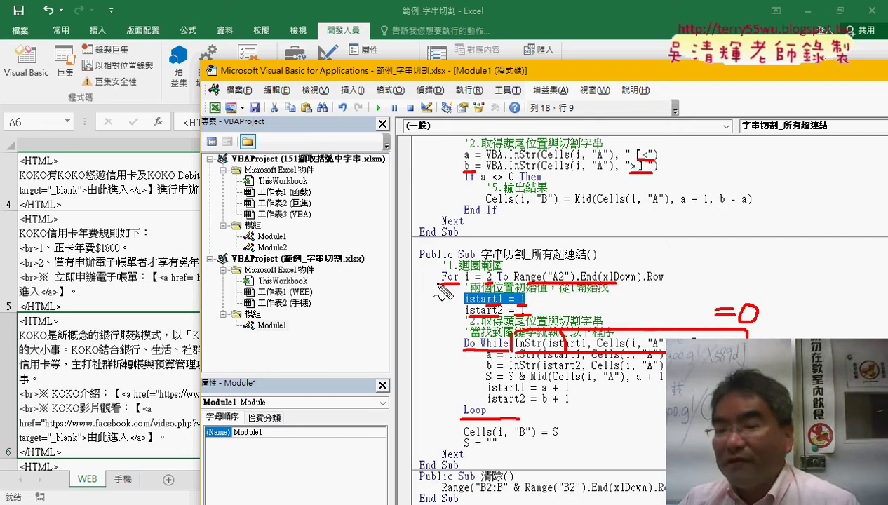
pyautogui.moveTo(436, 271); pyautogui.dragTo(460, 283)
pyautogui.moveTo(440, 461); pyautogui.dragTo(464, 460)
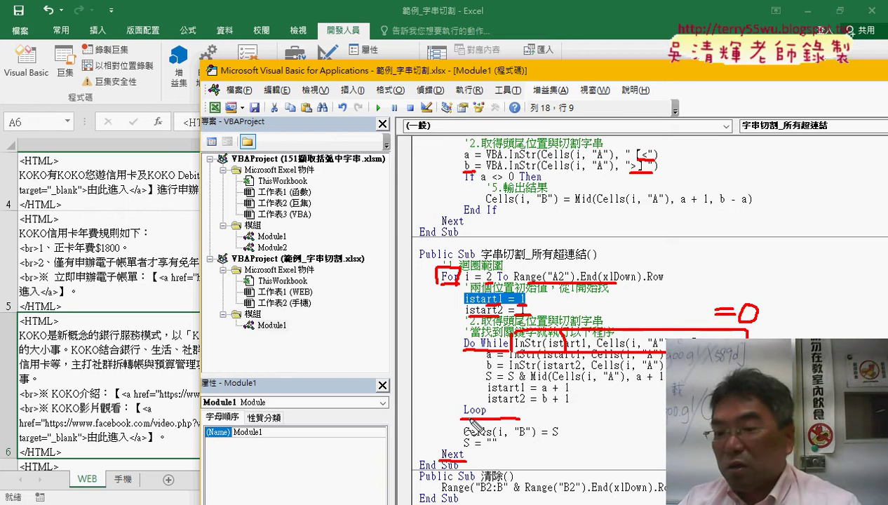
pyautogui.moveTo(472, 423); pyautogui.dragTo(491, 422)
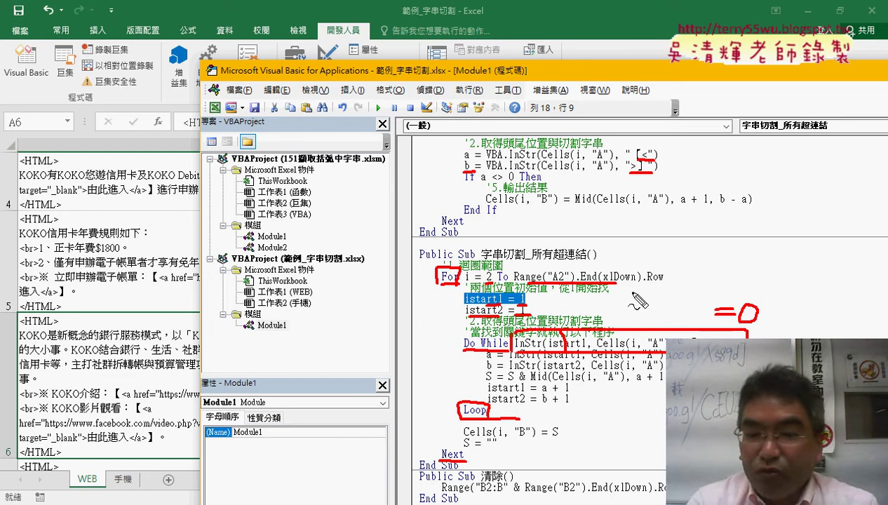
pyautogui.press('Escape')
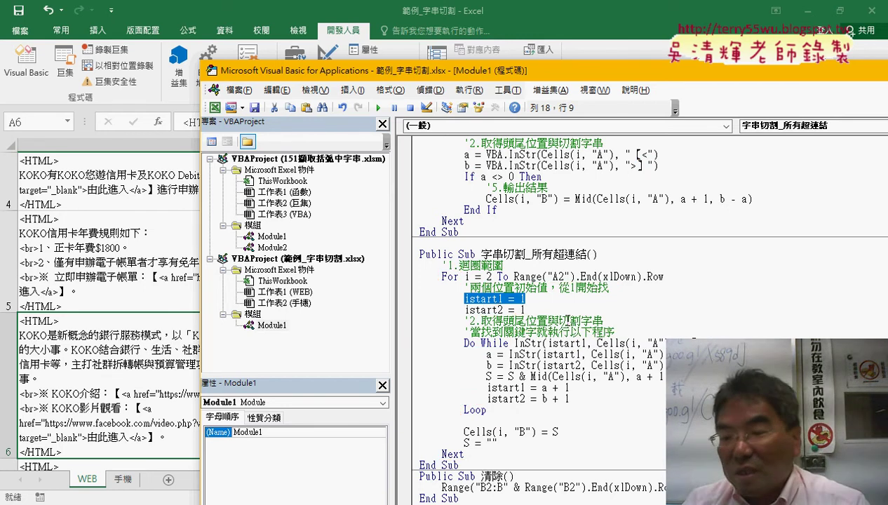
pyautogui.click(509, 354)
pyautogui.hotkey('shift', 'End')
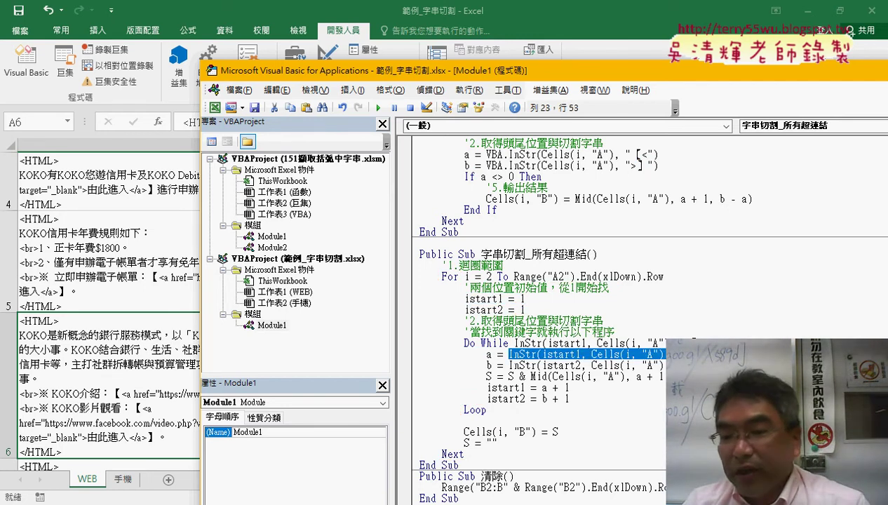
pyautogui.doubleClick(492, 354)
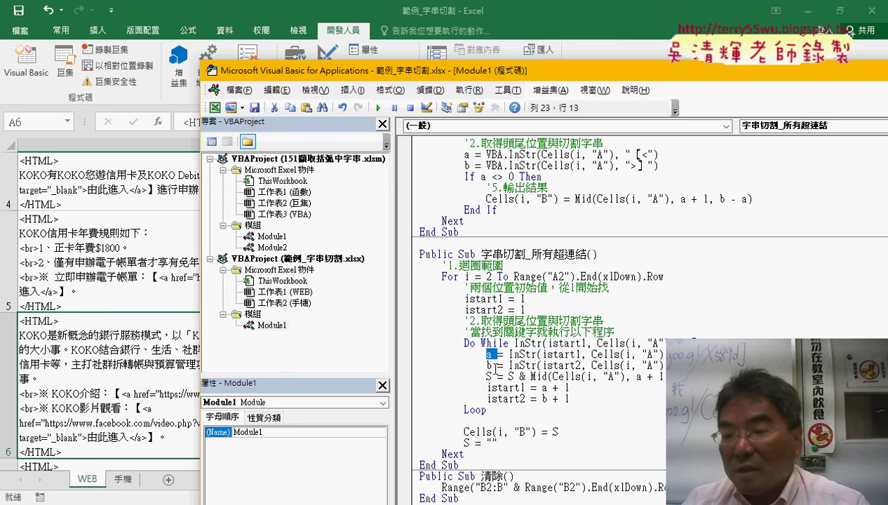
pyautogui.doubleClick(488, 365)
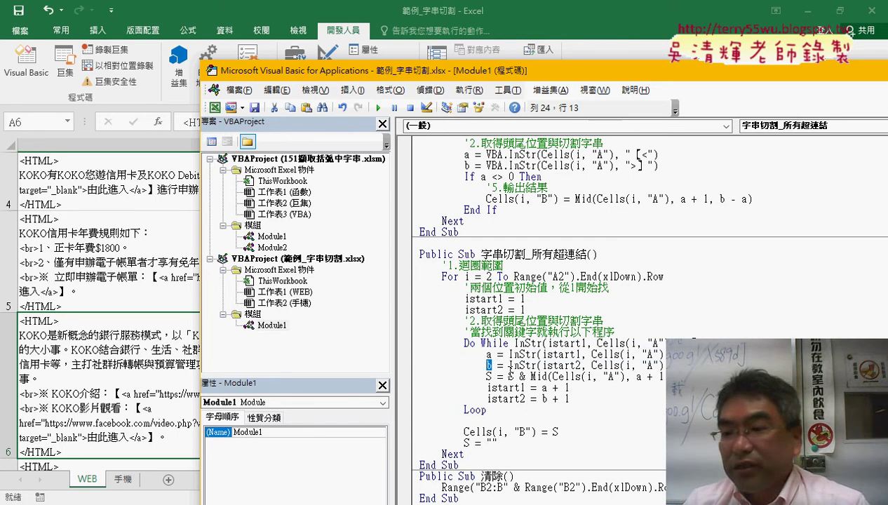
pyautogui.moveTo(530, 376); pyautogui.dragTo(708, 377)
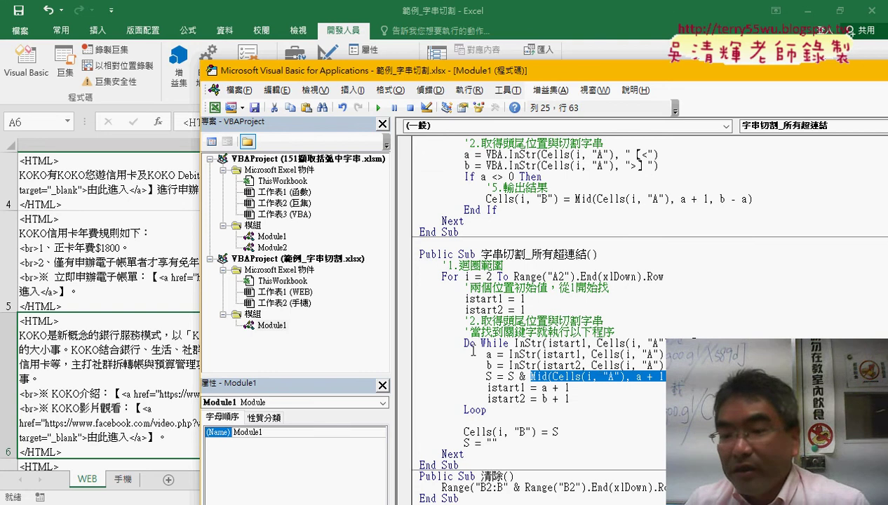
pyautogui.click(490, 376)
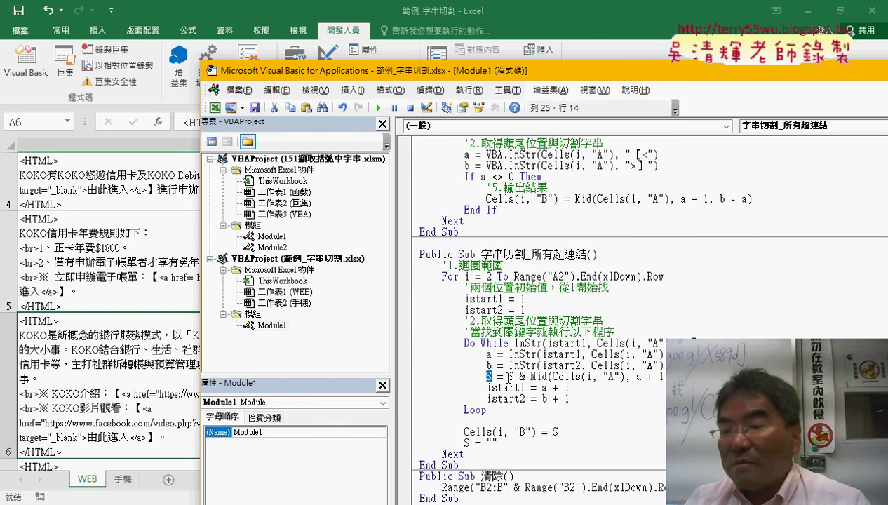
pyautogui.doubleClick(511, 376)
pyautogui.moveTo(531, 376); pyautogui.dragTo(806, 377)
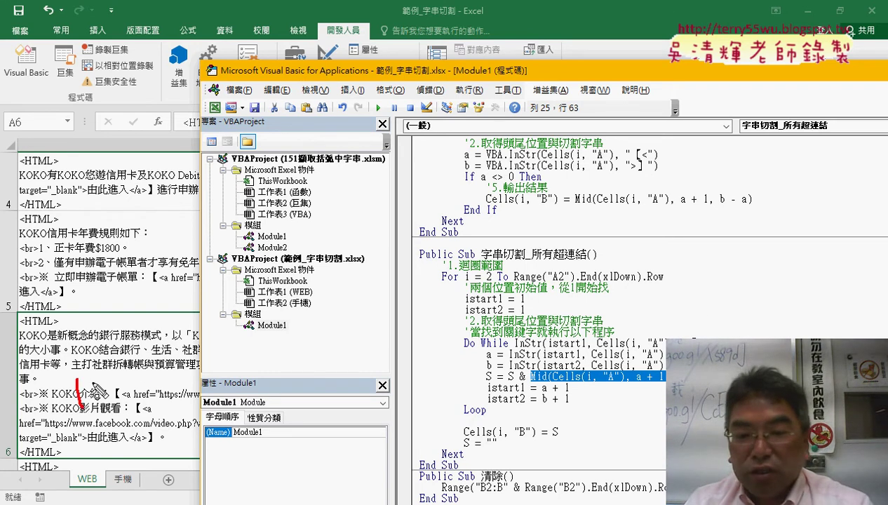
pyautogui.moveTo(91, 401); pyautogui.dragTo(223, 396)
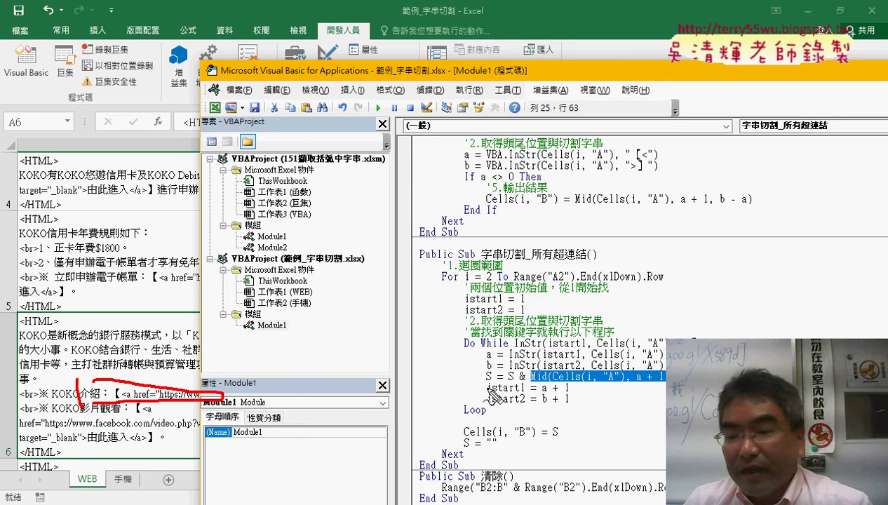
pyautogui.moveTo(505, 383); pyautogui.dragTo(518, 382)
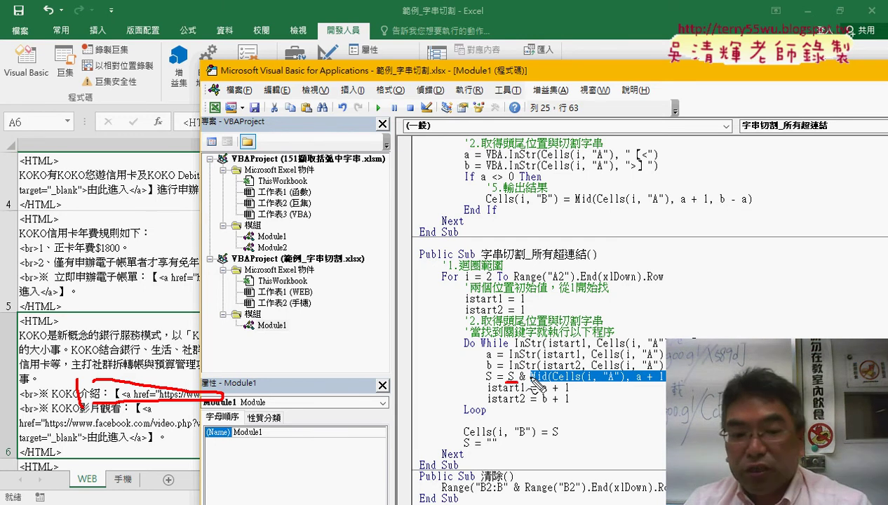
pyautogui.moveTo(83, 381)
pyautogui.mouseDown()
pyautogui.moveTo(92, 395)
pyautogui.moveTo(165, 404)
pyautogui.mouseUp()
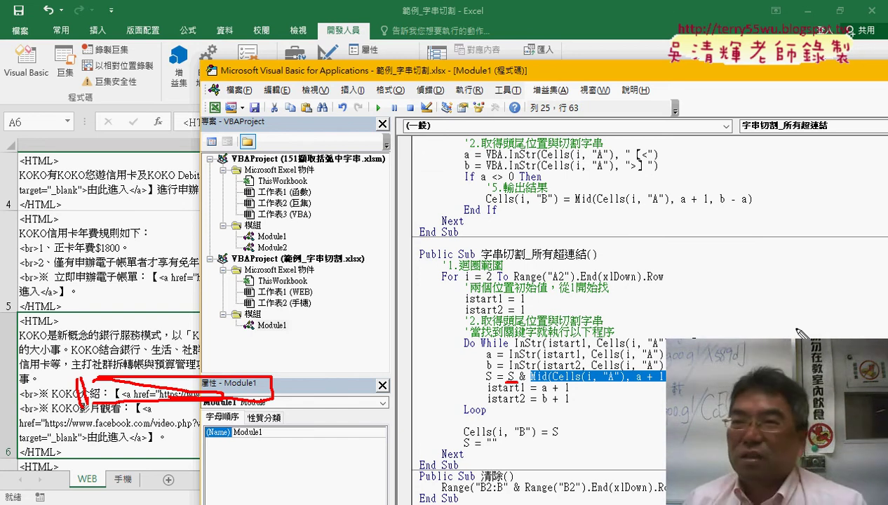
pyautogui.press('Escape')
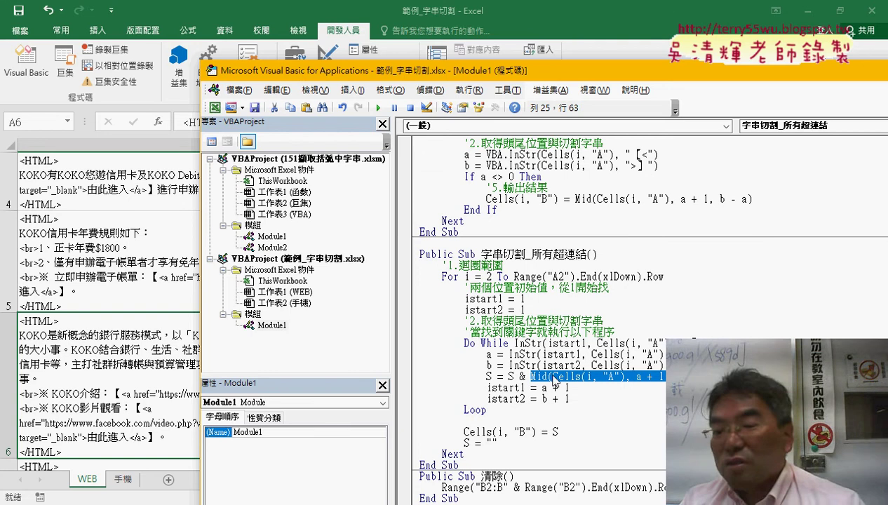
pyautogui.press('Left')
pyautogui.press('Left')
pyautogui.press('Left')
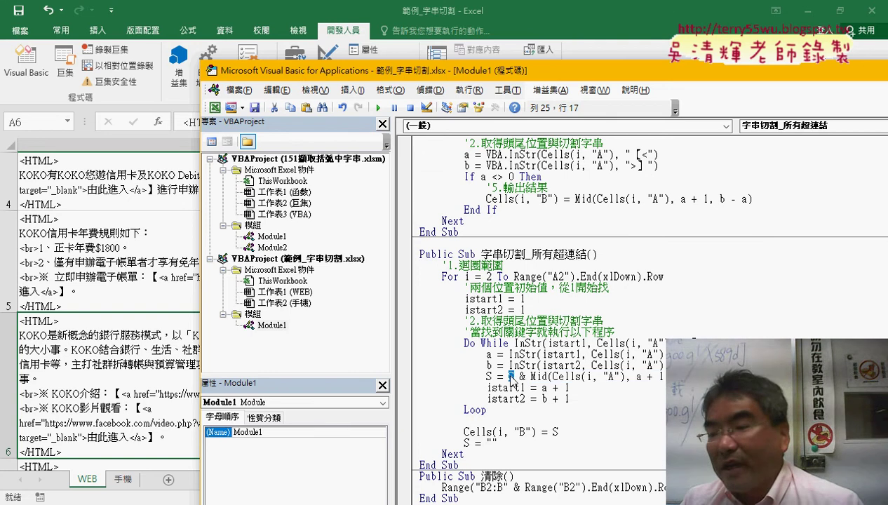
pyautogui.press('Left')
pyautogui.press('Left')
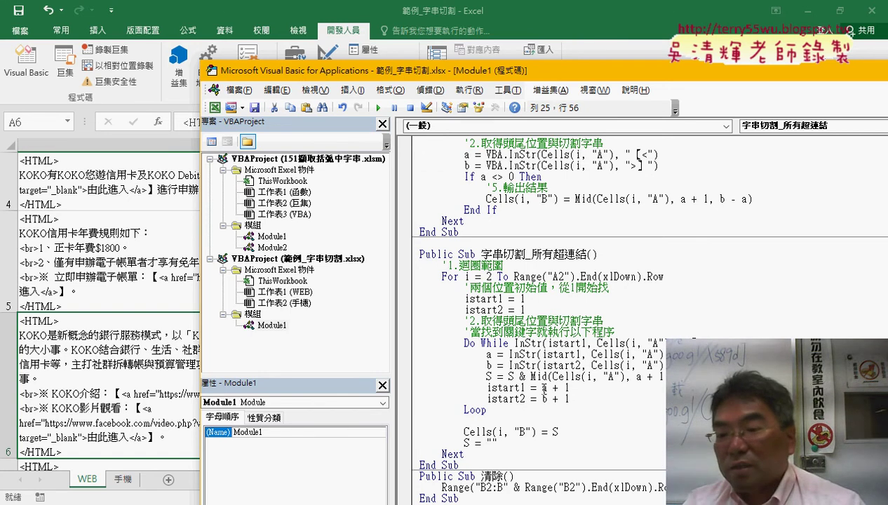
pyautogui.moveTo(527, 387)
pyautogui.mouseDown()
pyautogui.moveTo(491, 398)
pyautogui.moveTo(532, 398)
pyautogui.moveTo(542, 387)
pyautogui.mouseUp()
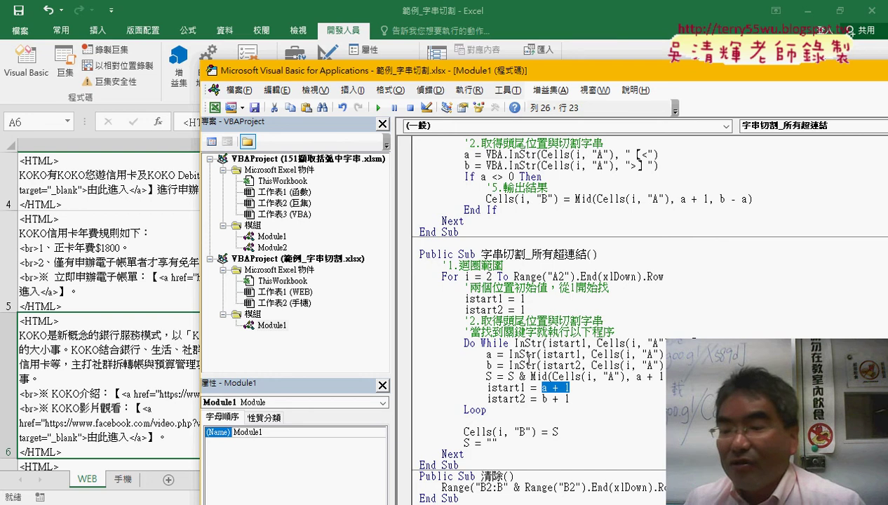
pyautogui.doubleClick(555, 432)
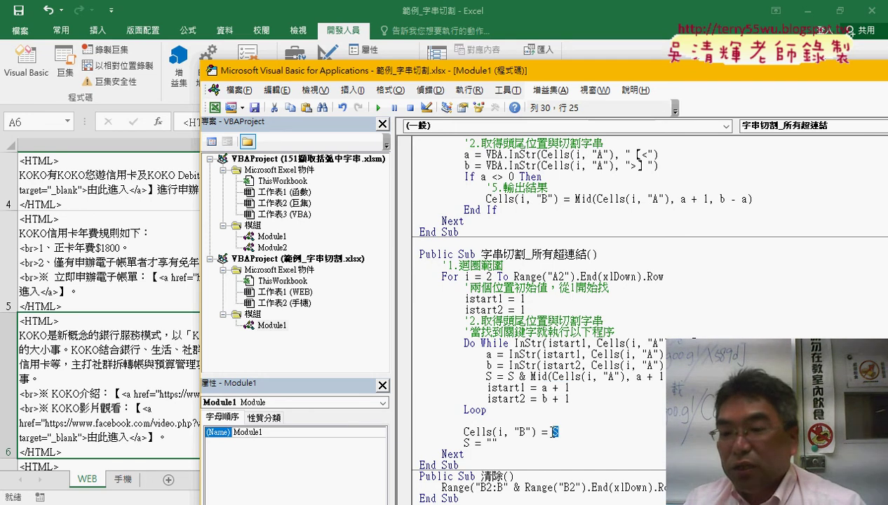
pyautogui.moveTo(536, 432); pyautogui.dragTo(465, 432)
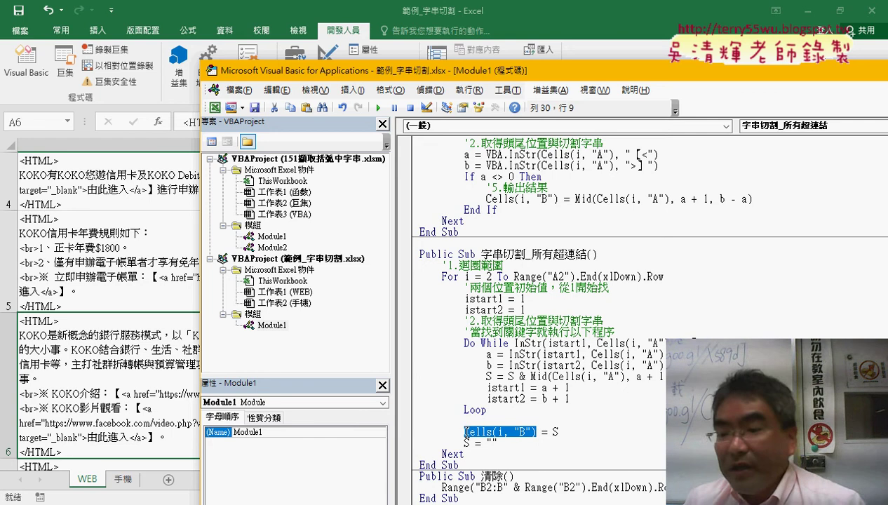
pyautogui.moveTo(497, 442); pyautogui.dragTo(464, 443)
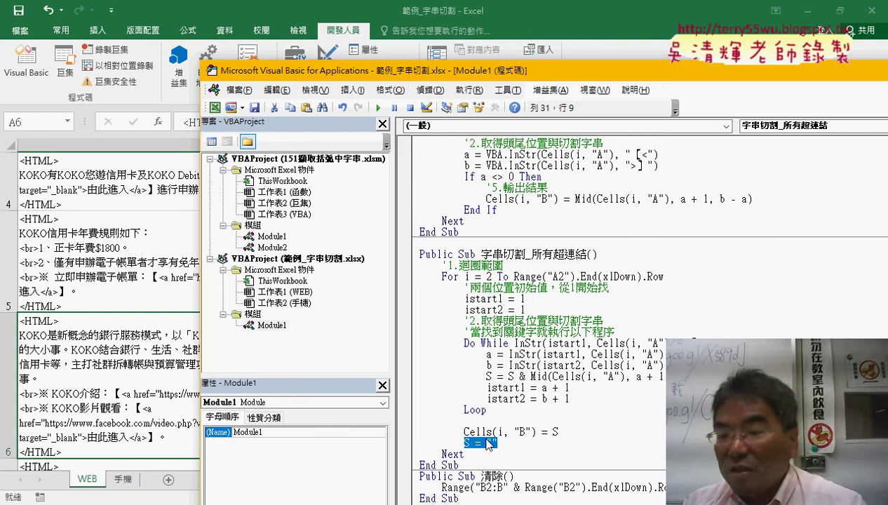
pyautogui.click(563, 489)
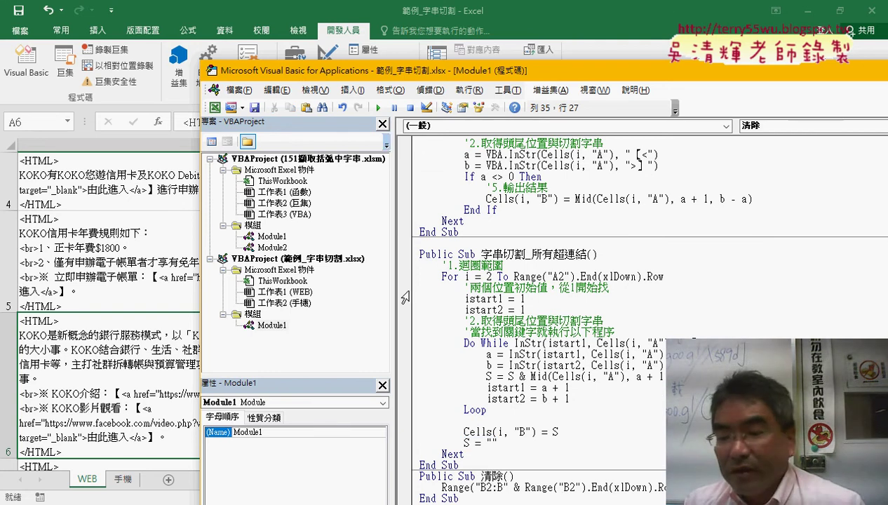
pyautogui.moveTo(441, 487); pyautogui.dragTo(469, 486)
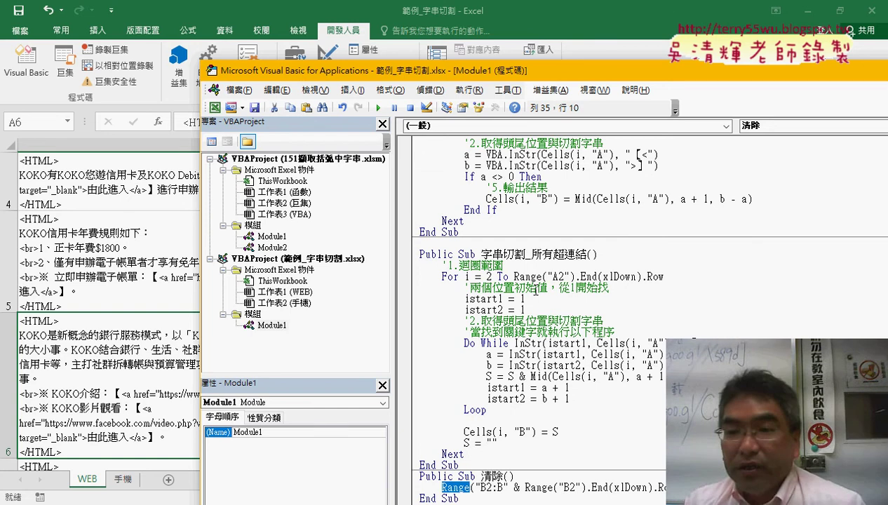
# Review the B2:B range address in the 清除 macro, then close the Visual Basic editor.
pyautogui.moveTo(495, 82)
pyautogui.mouseDown()
pyautogui.moveTo(722, 114)
pyautogui.moveTo(274, 230)
pyautogui.mouseUp()
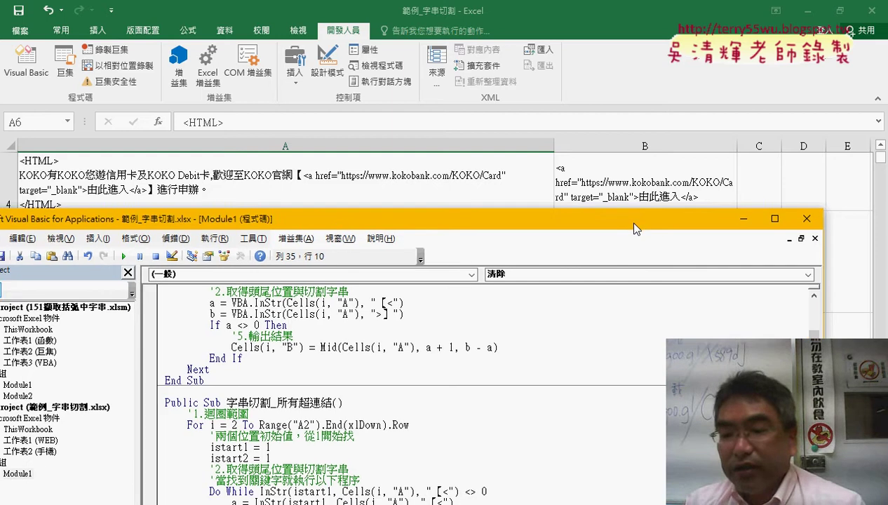
pyautogui.moveTo(633, 225); pyautogui.dragTo(714, 51)
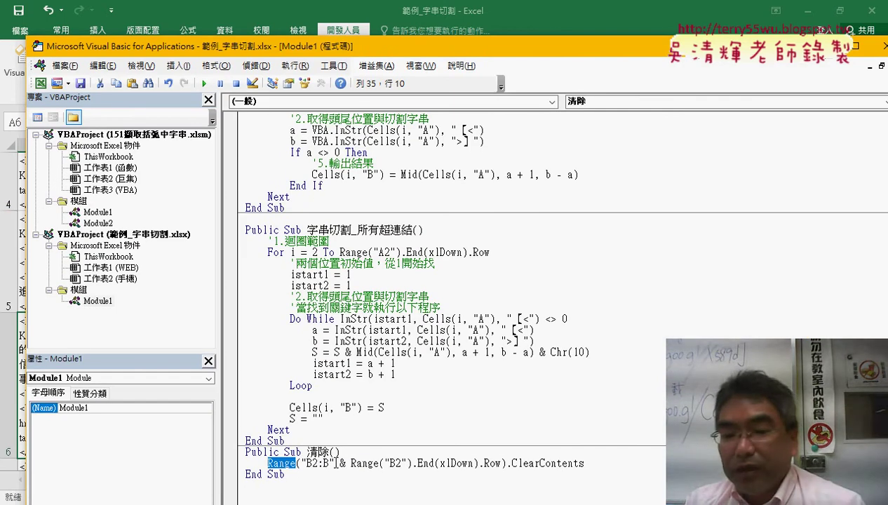
pyautogui.moveTo(328, 462)
pyautogui.mouseDown()
pyautogui.moveTo(307, 463)
pyautogui.moveTo(502, 462)
pyautogui.mouseUp()
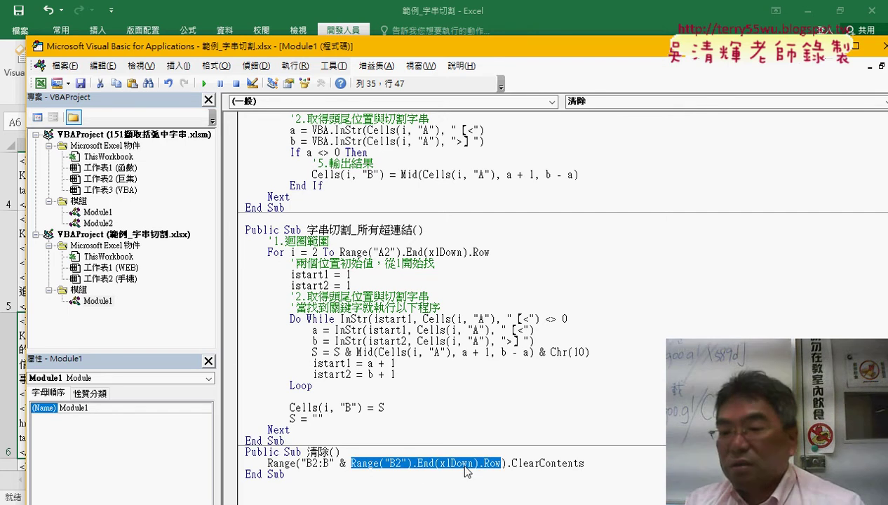
pyautogui.click(540, 465)
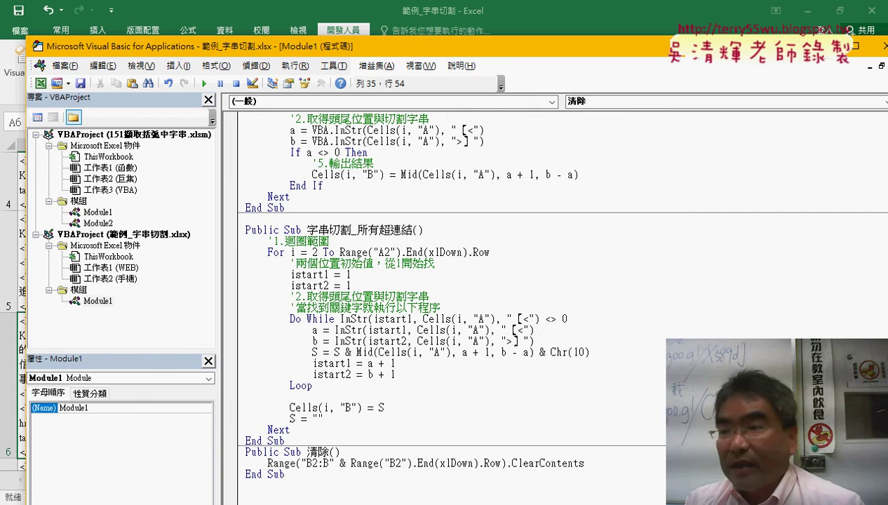
pyautogui.moveTo(806, 45); pyautogui.dragTo(724, 50)
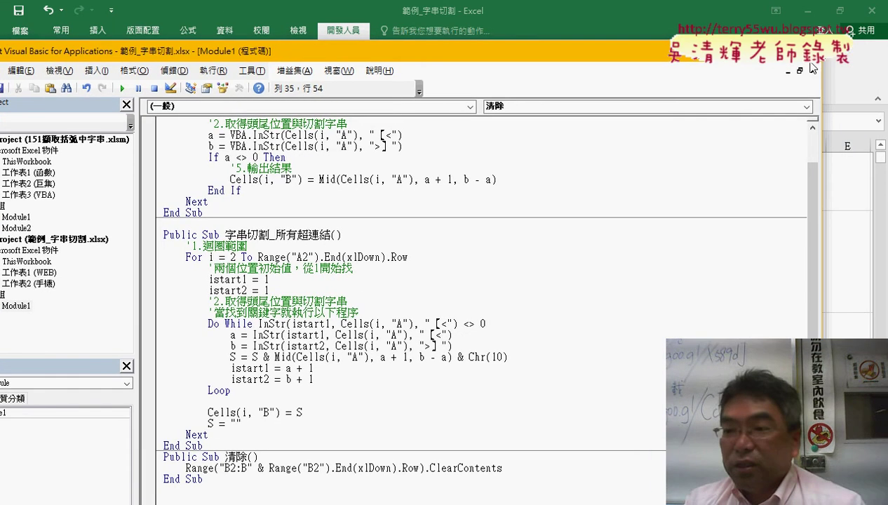
pyautogui.click(808, 56)
pyautogui.scroll(3, 813, 231)
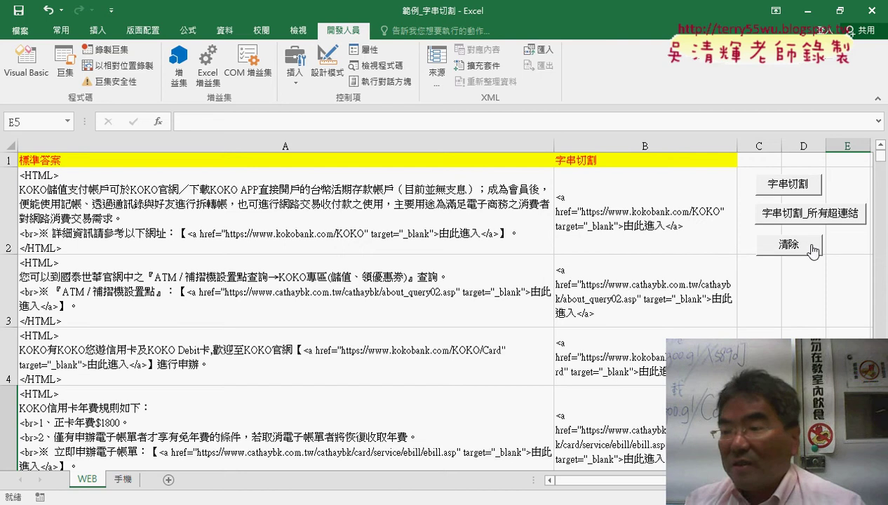
# Clear column B's extracted links with the 清除 button and reopen the VBA editor via Alt+F11.
pyautogui.click(809, 247)
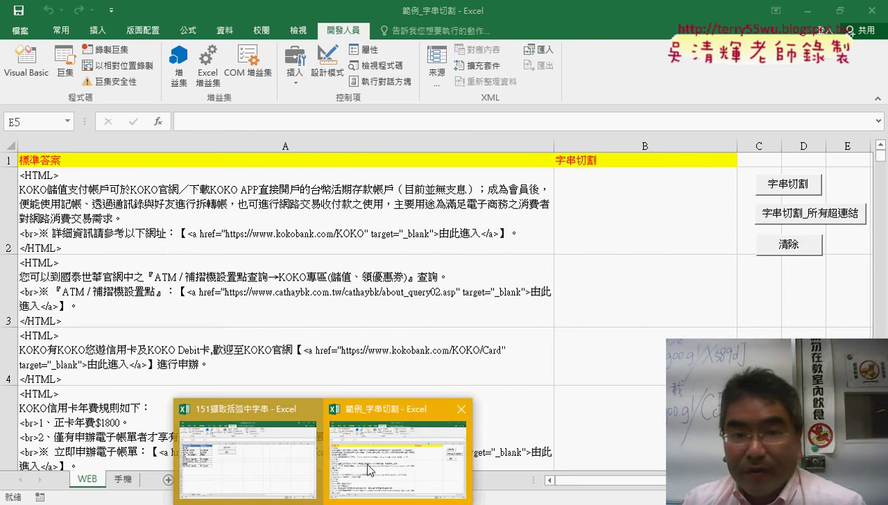
pyautogui.click(369, 462)
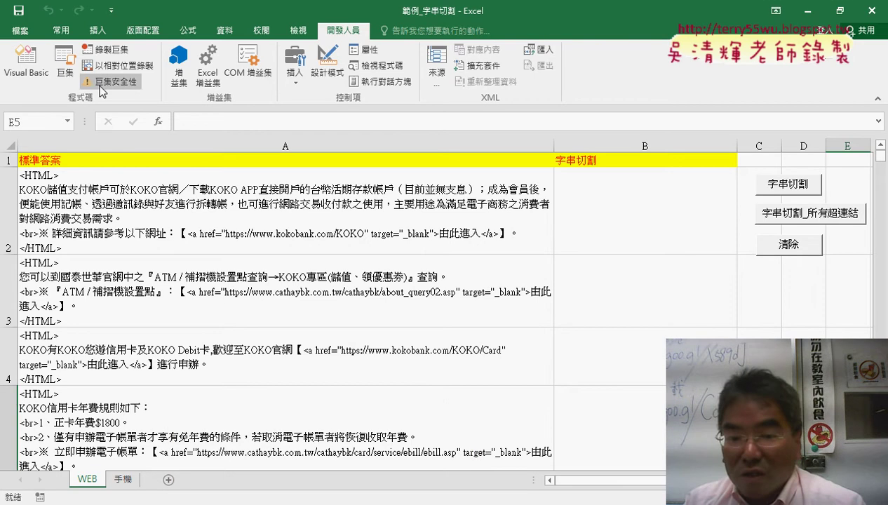
pyautogui.hotkey('alt', 'F11')
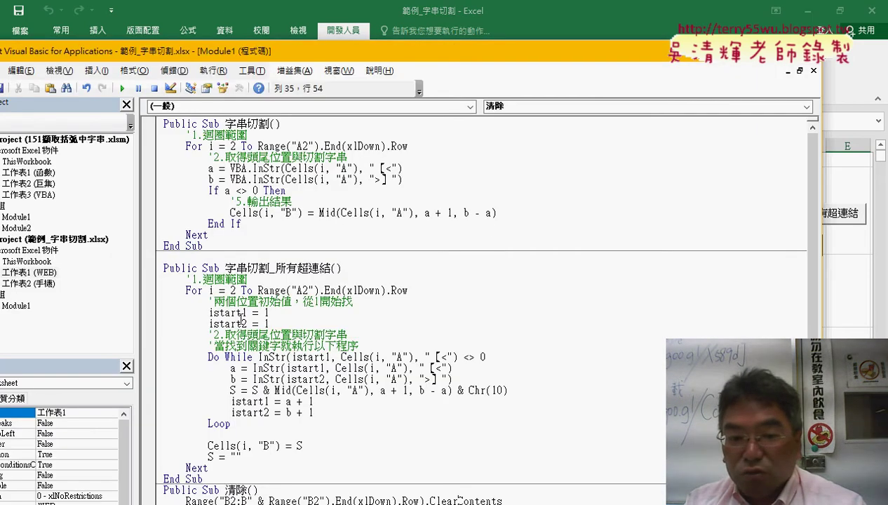
# Set a breakpoint on the Do While line, run 字串切割_所有超連結, and place the editor beside the sheet.
pyautogui.click(149, 357)
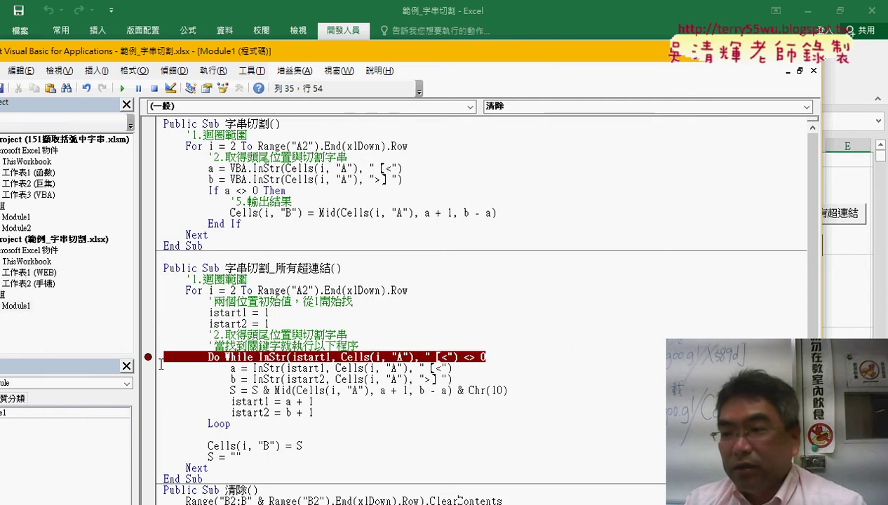
pyautogui.click(845, 330)
pyautogui.click(824, 214)
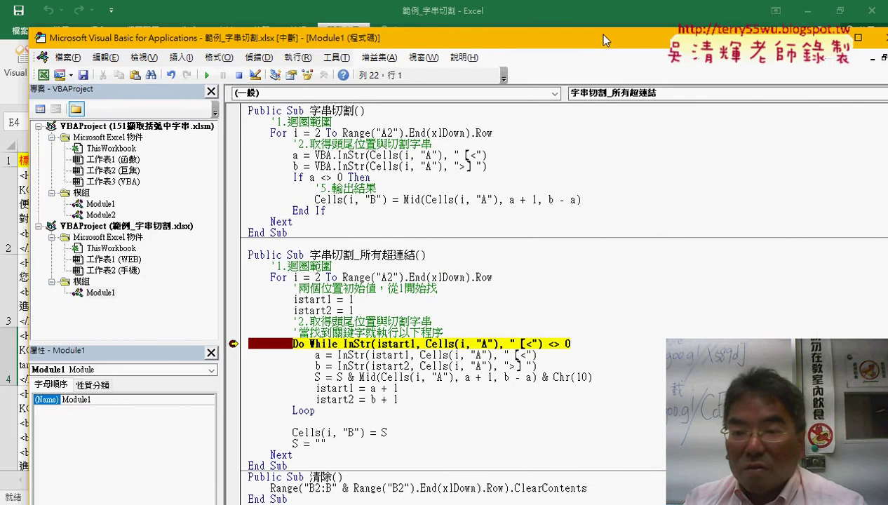
pyautogui.moveTo(526, 51)
pyautogui.mouseDown()
pyautogui.moveTo(399, 55)
pyautogui.moveTo(425, 291)
pyautogui.moveTo(368, 82)
pyautogui.mouseUp()
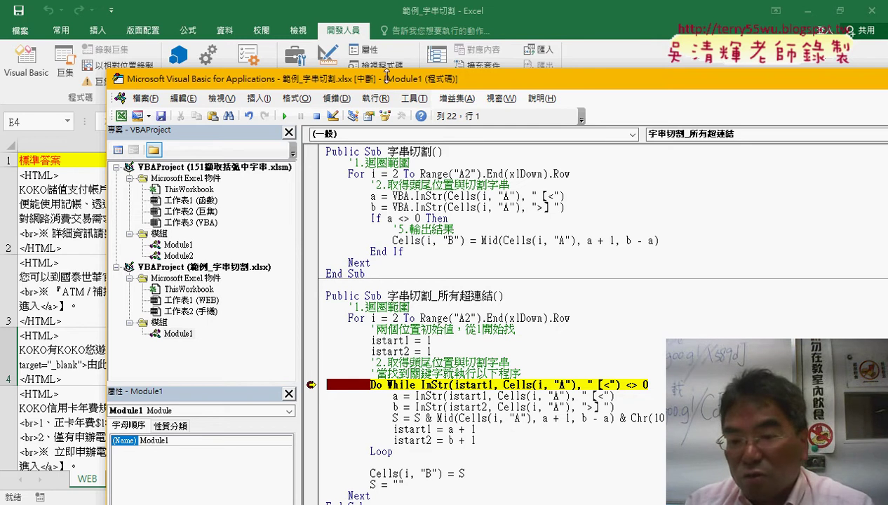
pyautogui.moveTo(519, 384)
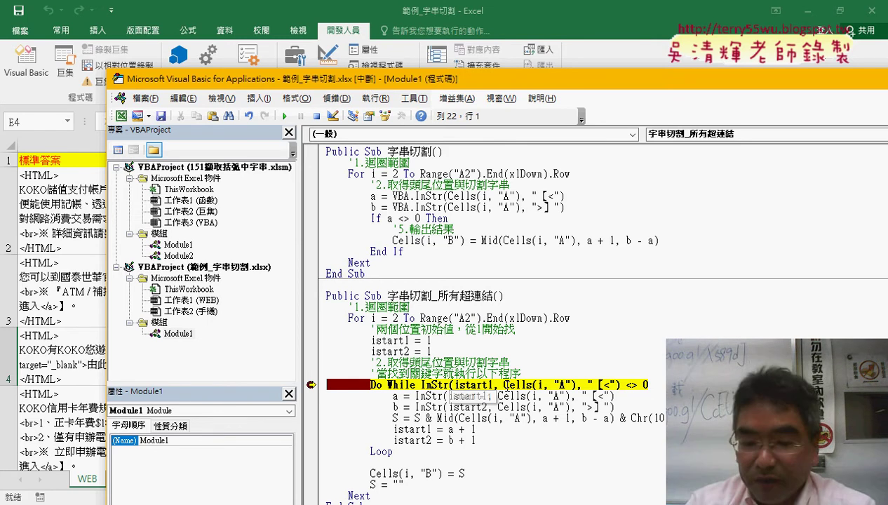
pyautogui.moveTo(429, 343)
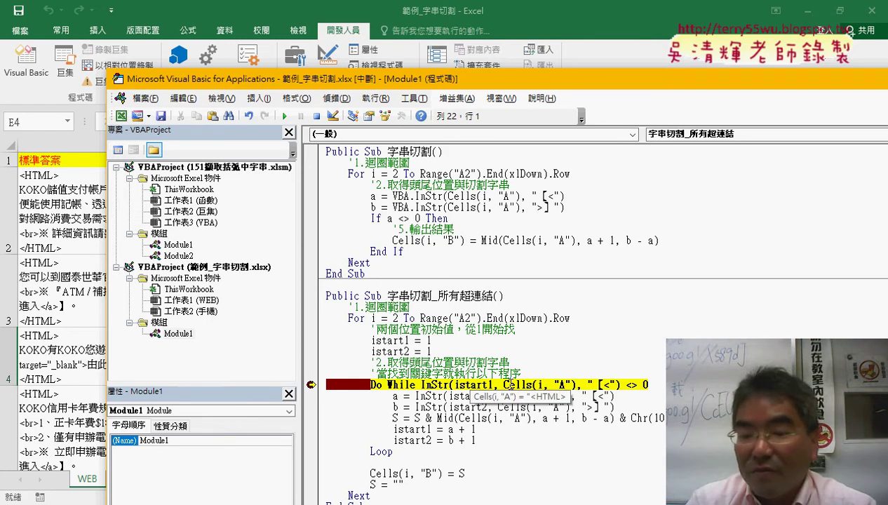
# Step through the loop body, inspecting how the Mid-extracted link is appended to S.
pyautogui.press('F8')
pyautogui.press('F8')
pyautogui.press('F8')
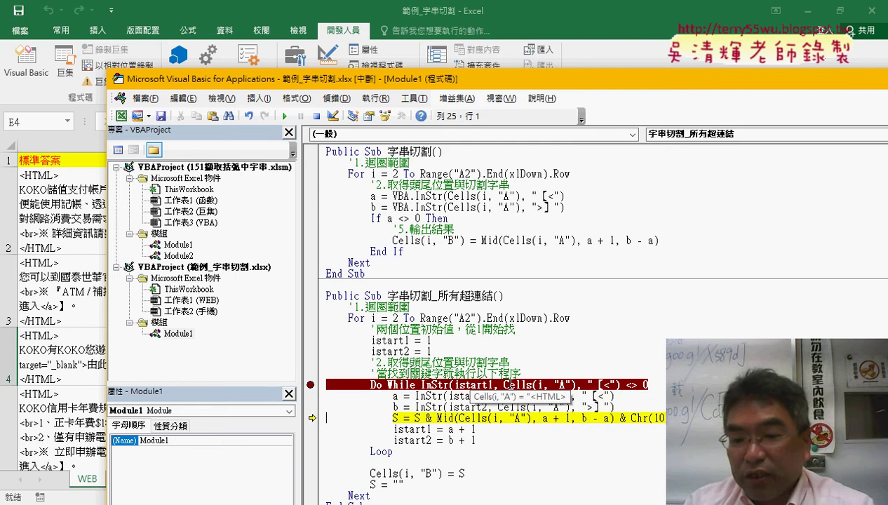
pyautogui.moveTo(395, 418)
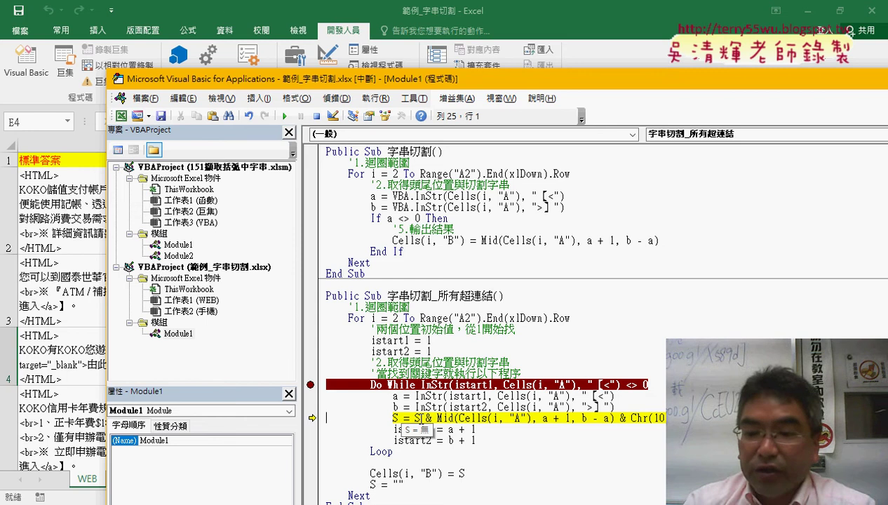
pyautogui.press('F8')
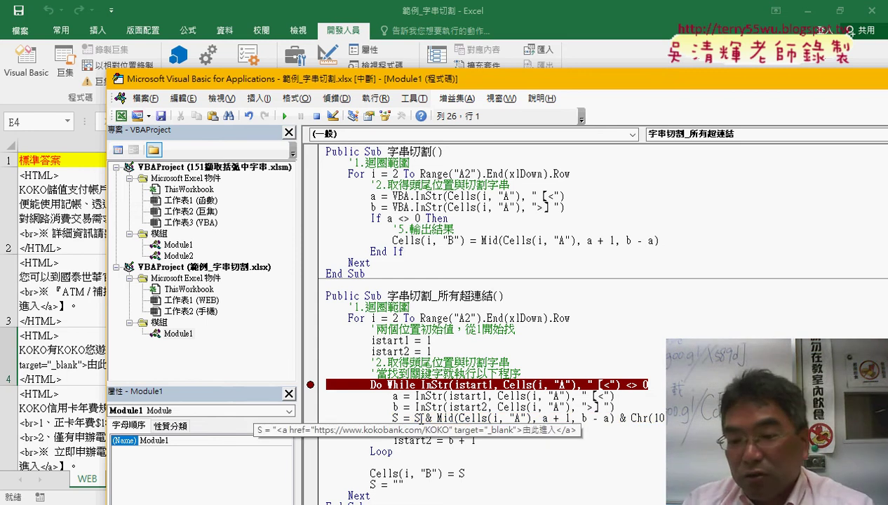
pyautogui.click(416, 418)
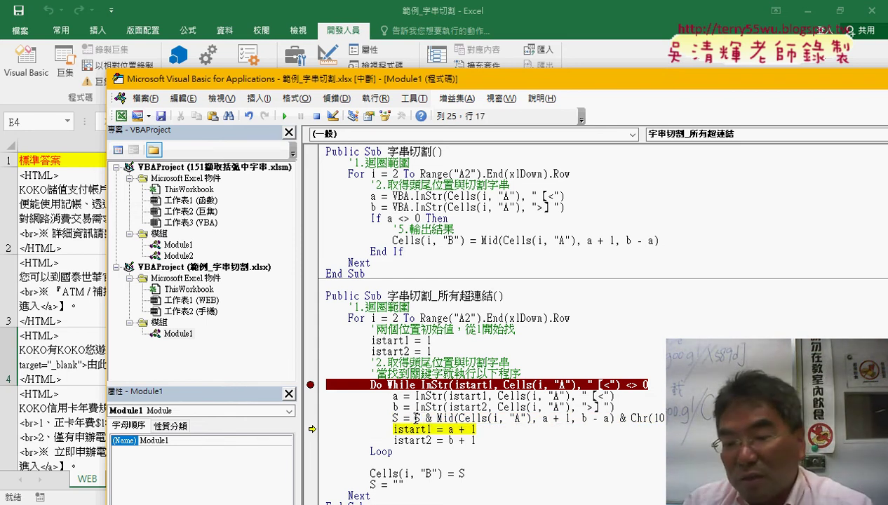
pyautogui.moveTo(414, 418); pyautogui.dragTo(436, 418)
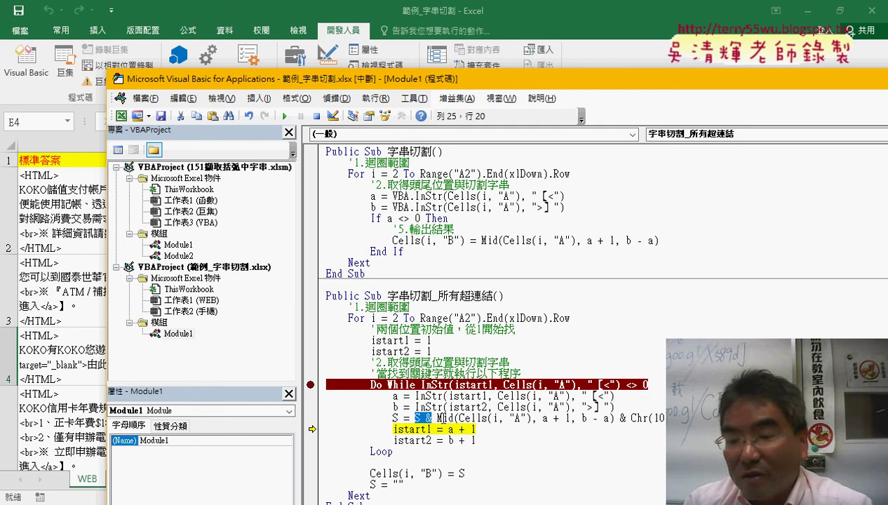
pyautogui.moveTo(436, 418); pyautogui.dragTo(664, 417)
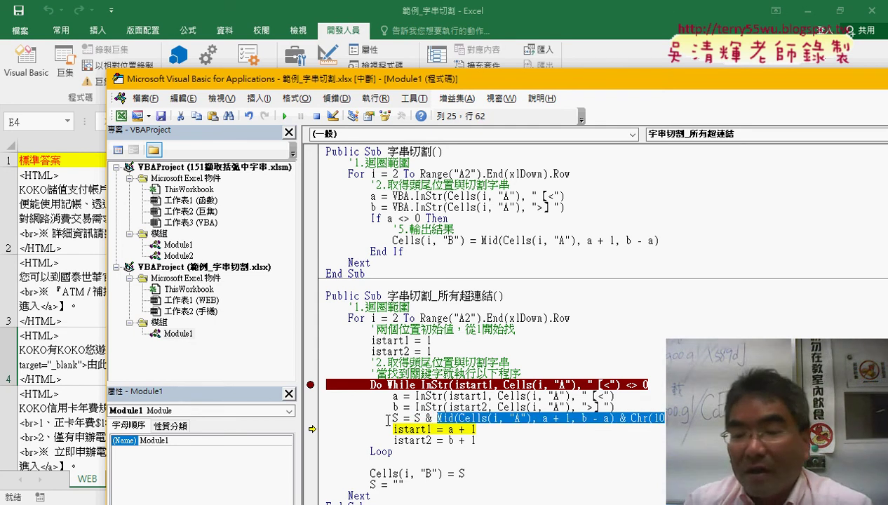
pyautogui.click(459, 407)
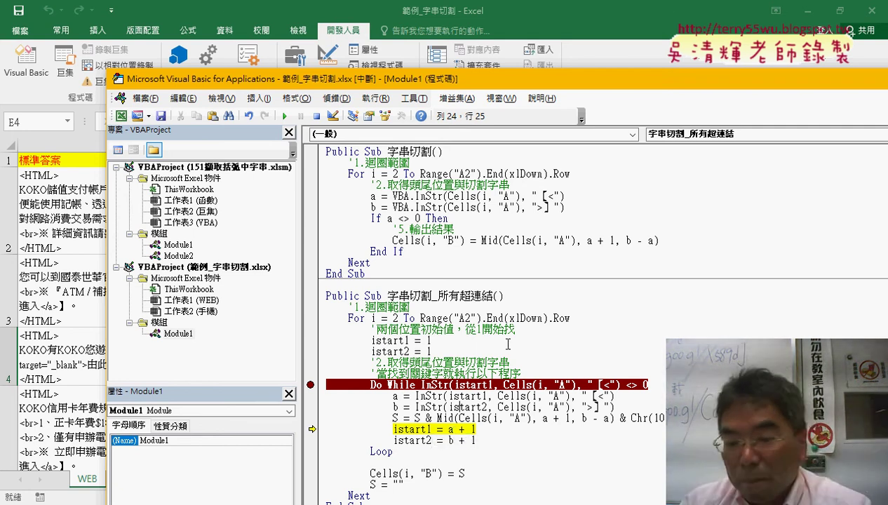
pyautogui.press('F8')
pyautogui.press('F8')
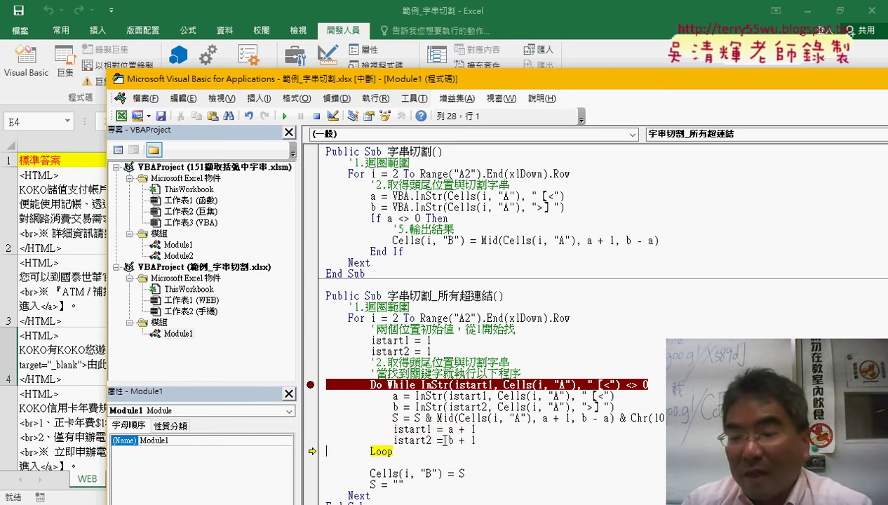
pyautogui.moveTo(417, 440)
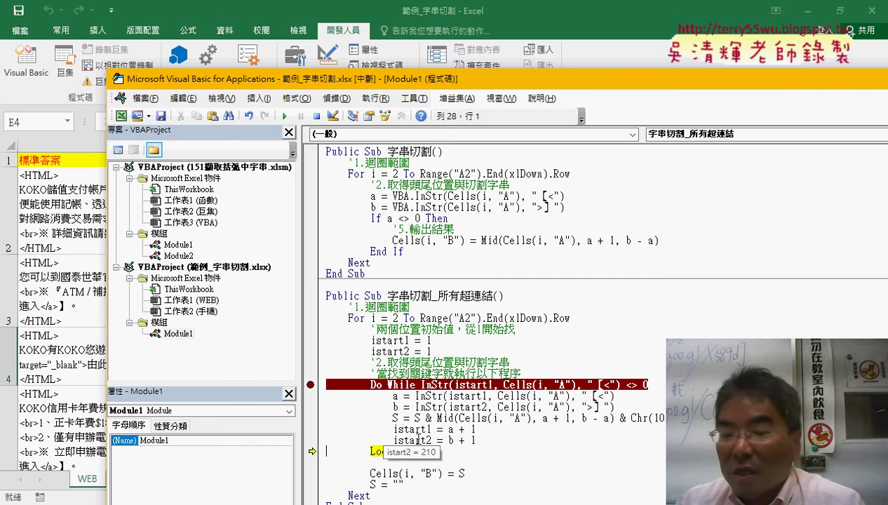
pyautogui.press('F8')
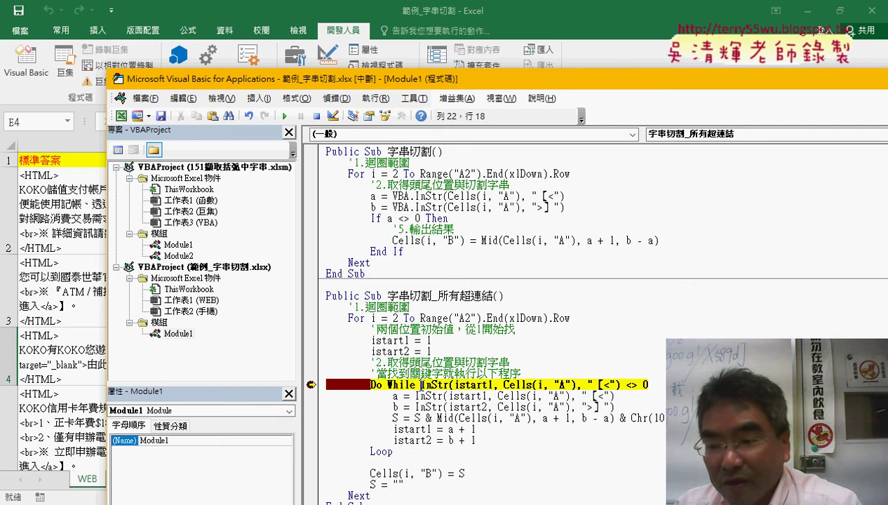
# Confirm the InStr condition is 0, exit the loop, and write the first row's links into column B.
pyautogui.moveTo(421, 384); pyautogui.dragTo(619, 385)
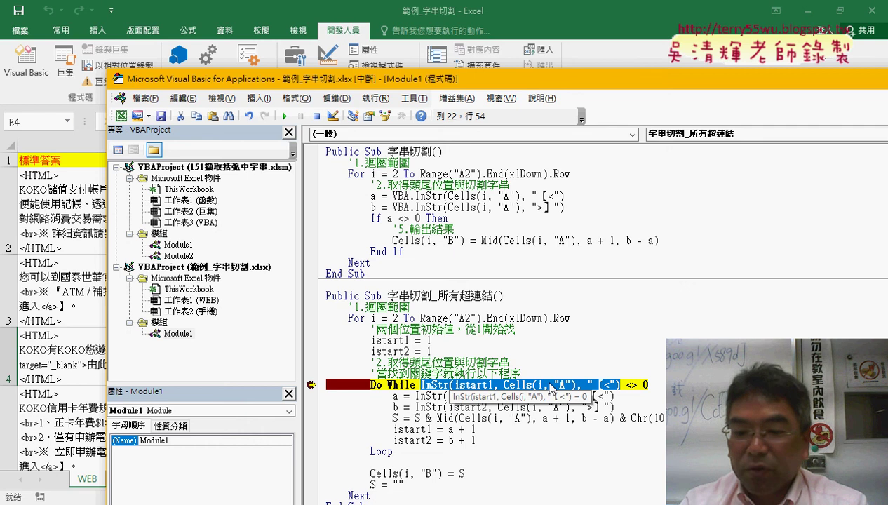
pyautogui.press('F8')
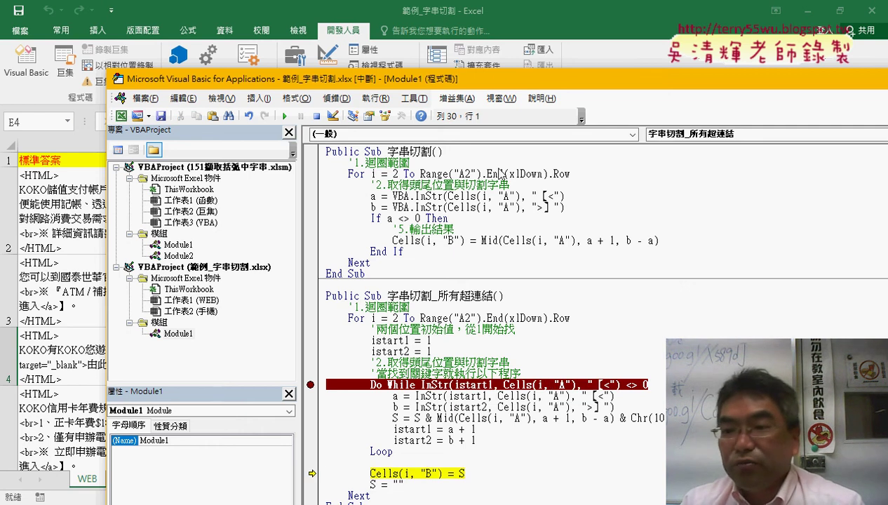
pyautogui.moveTo(502, 83); pyautogui.dragTo(511, 249)
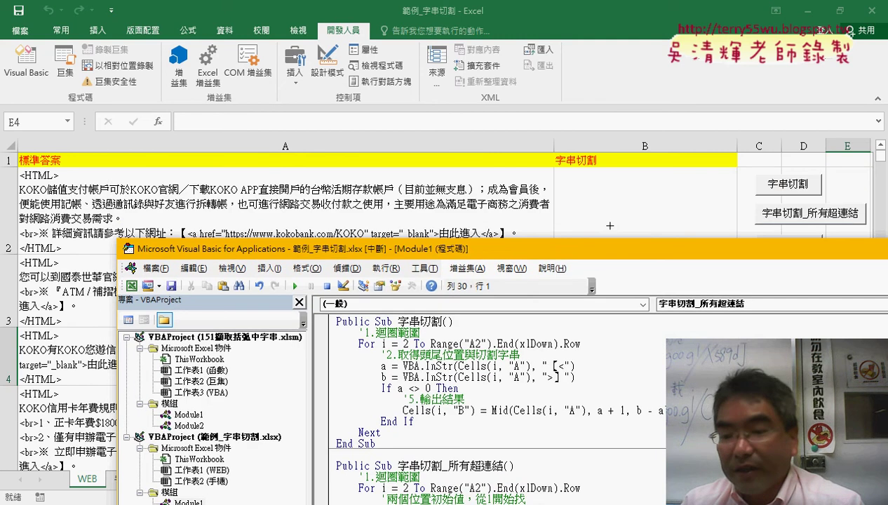
pyautogui.moveTo(590, 258)
pyautogui.mouseDown()
pyautogui.moveTo(552, 97)
pyautogui.moveTo(530, 59)
pyautogui.mouseUp()
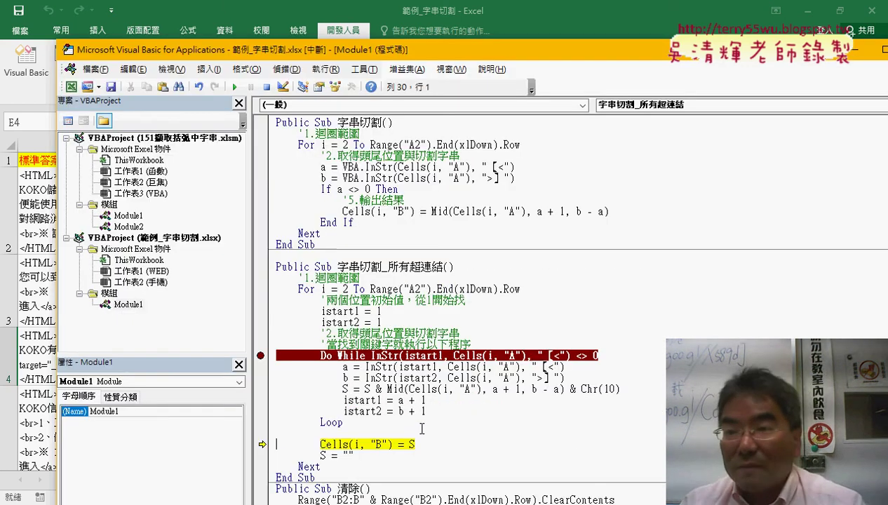
pyautogui.press('F8')
pyautogui.moveTo(633, 54); pyautogui.dragTo(660, 275)
pyautogui.moveTo(590, 266); pyautogui.dragTo(585, 86)
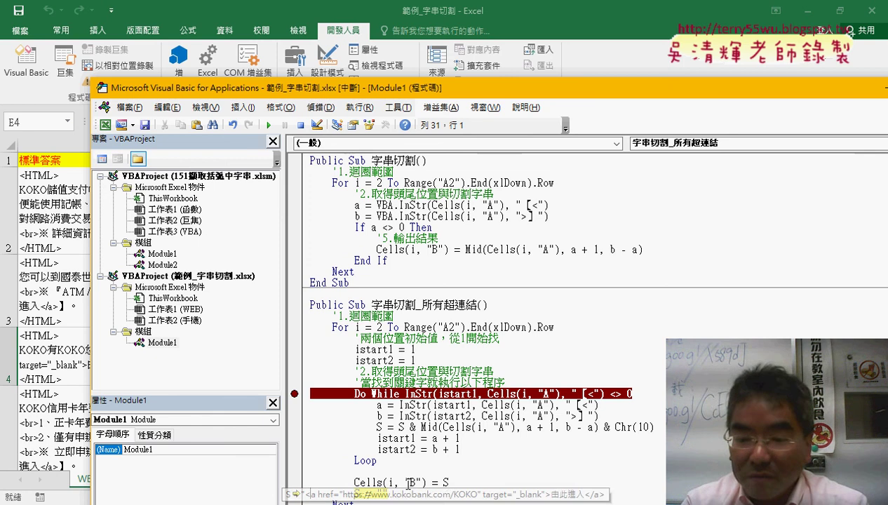
# Step through clearing S and Next, continue to the breakpoint, then reset the macro.
pyautogui.press('F8')
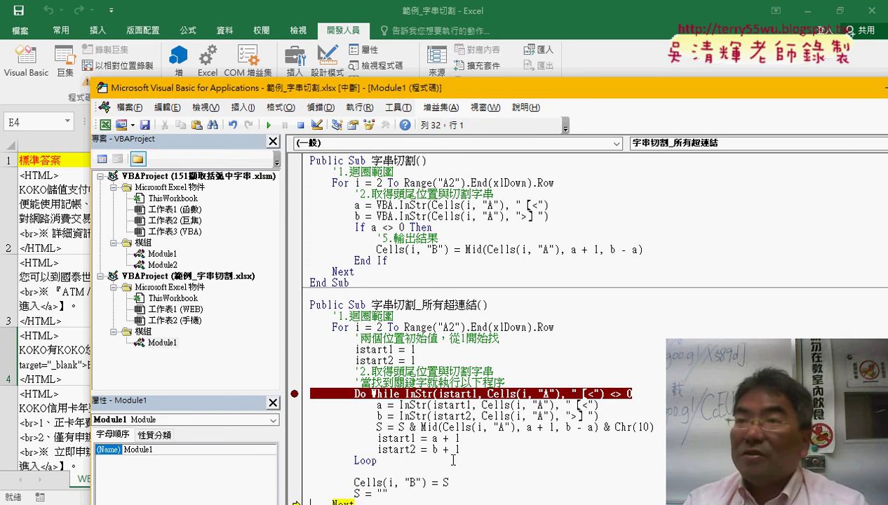
pyautogui.press('F8')
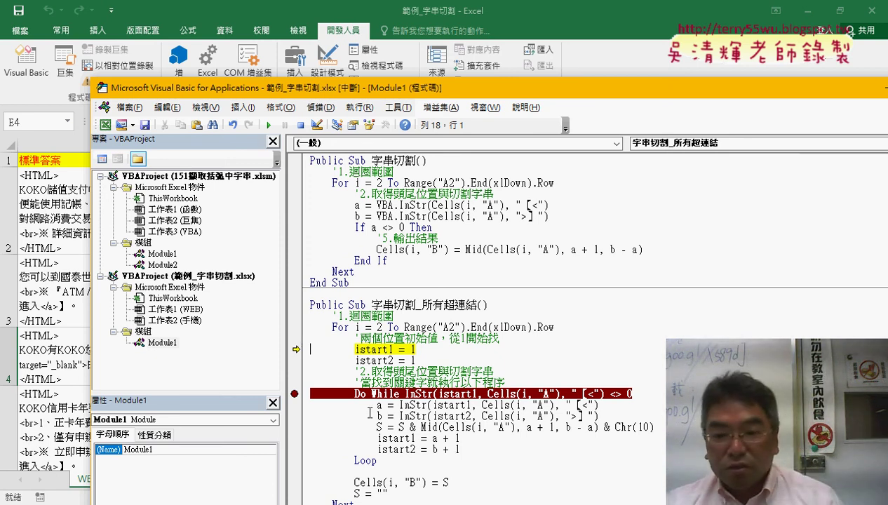
pyautogui.click(269, 125)
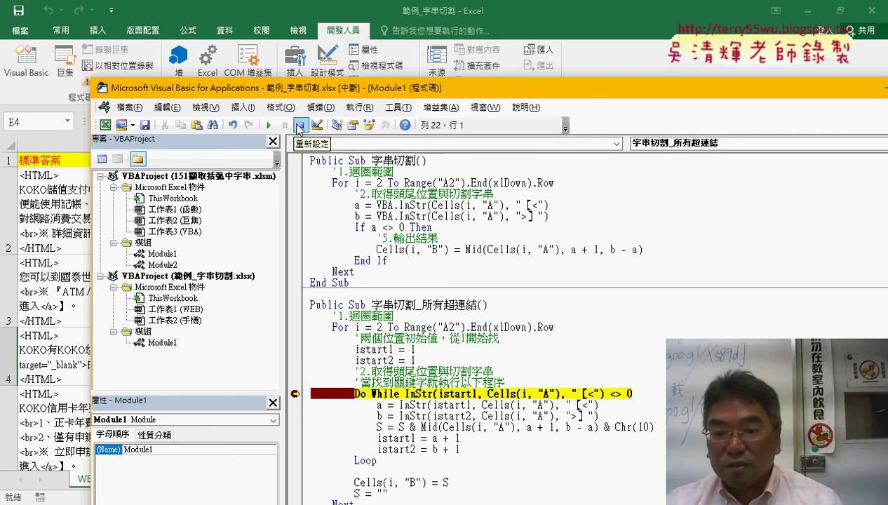
pyautogui.click(300, 125)
pyautogui.moveTo(446, 95); pyautogui.dragTo(367, 57)
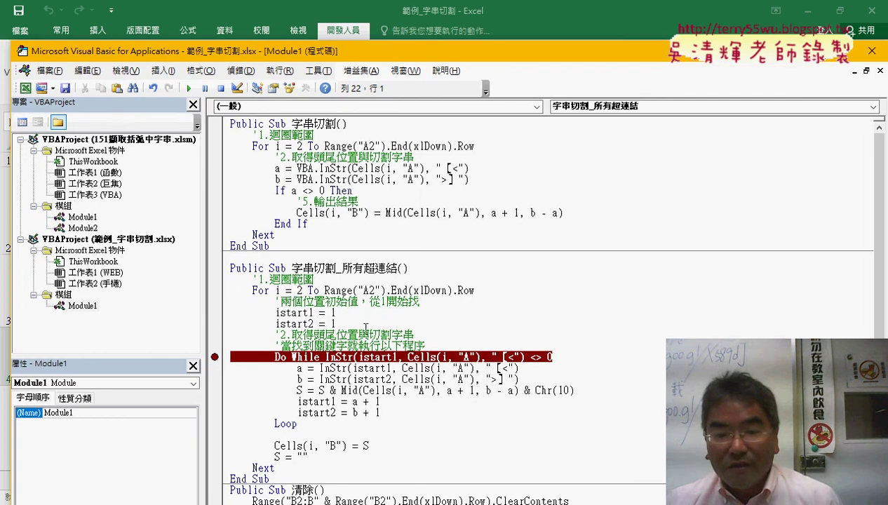
# Select all the macro code in the module.
pyautogui.moveTo(269, 479); pyautogui.dragTo(225, 270)
pyautogui.moveTo(269, 479); pyautogui.dragTo(235, 123)
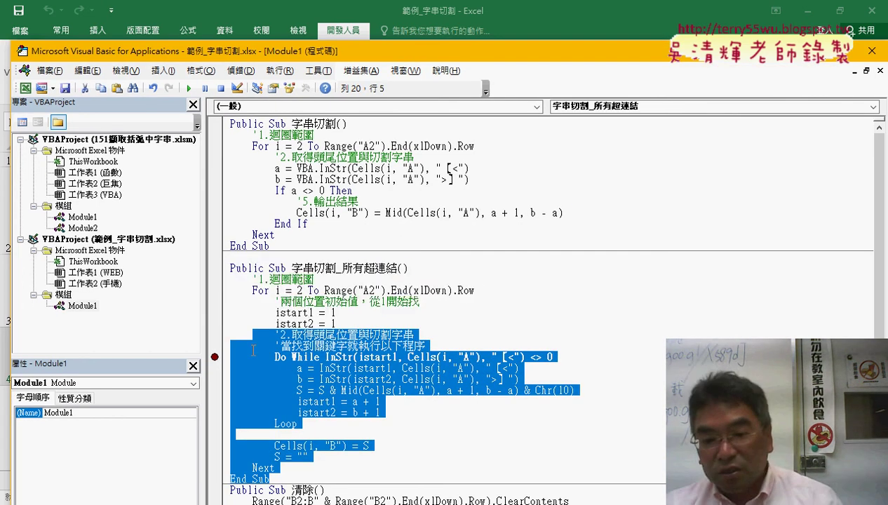
pyautogui.scroll(-1, 392, 442)
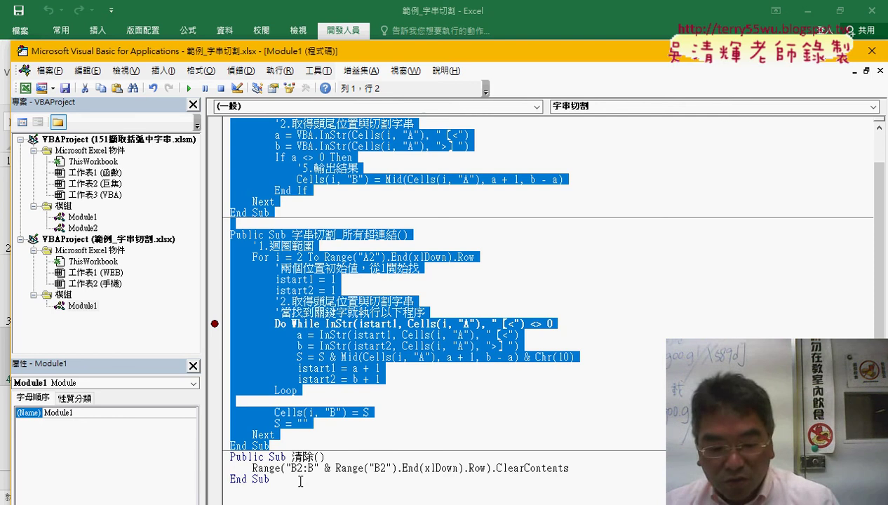
pyautogui.hotkey('ctrl', 'shift', 'Home')
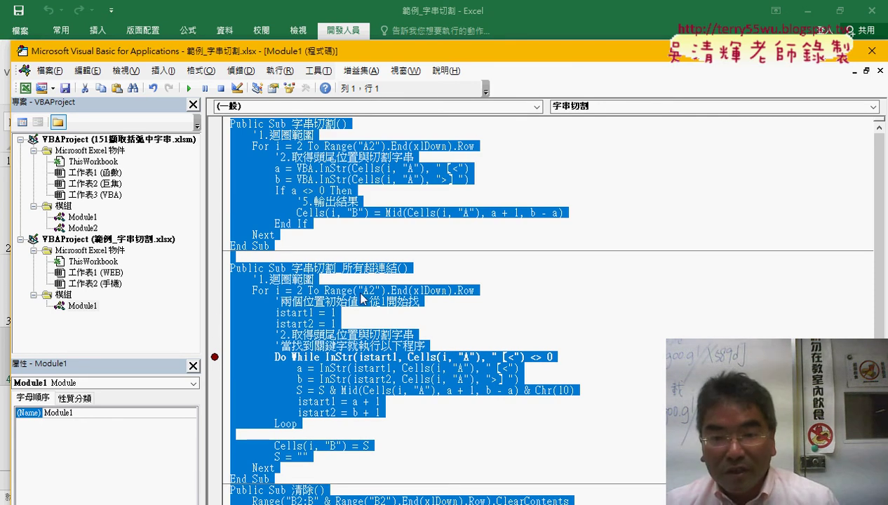
# Switch to the browser showing the 範例_字串切割程式碼.docx code document and scroll to its top.
pyautogui.hotkey('alt', 'Tab')
pyautogui.scroll(3, 272, 295)
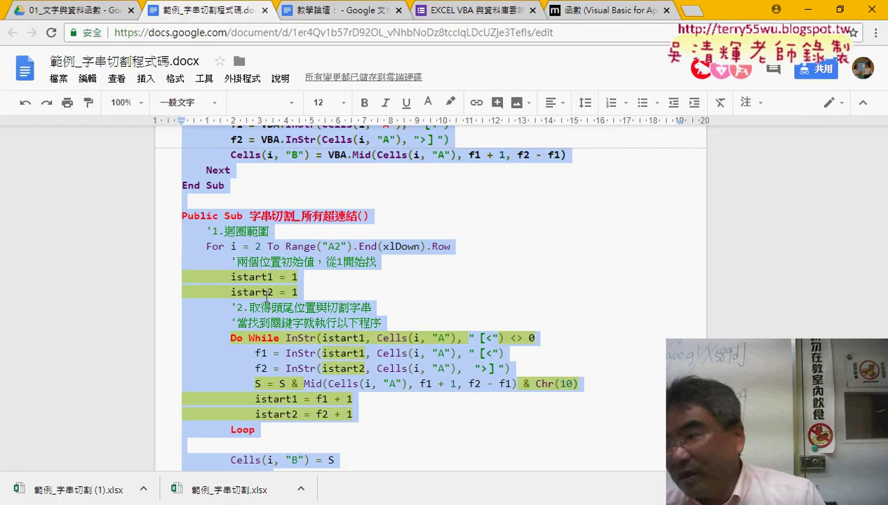
pyautogui.scroll(1, 272, 295)
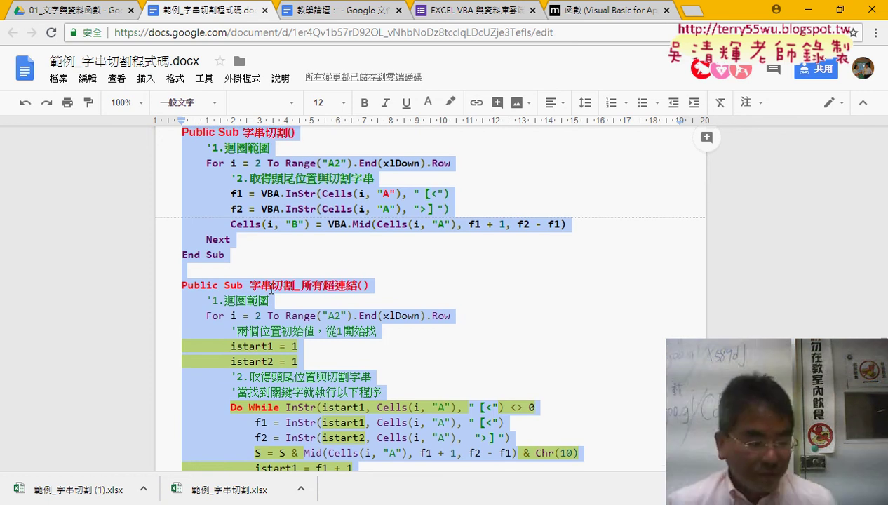